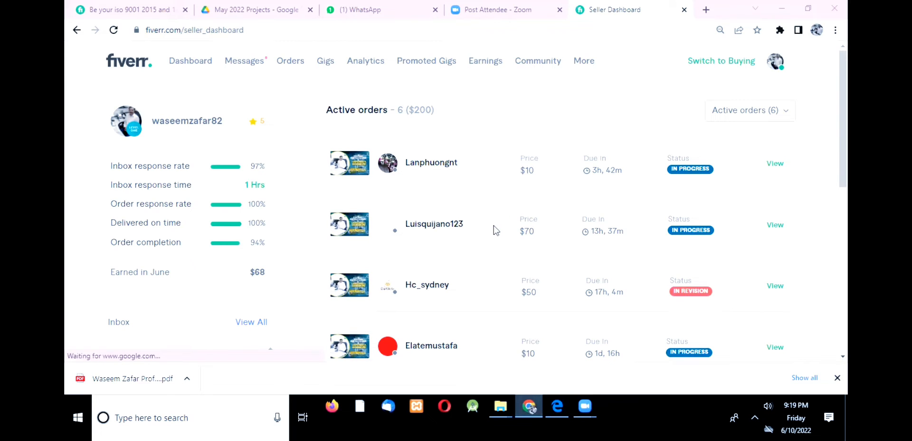
Review the active orders, performance rates and June earnings on the seller dashboard.
{"action": "scroll", "coordinate": [496, 236], "scroll_direction": "down", "scroll_amount": 3}
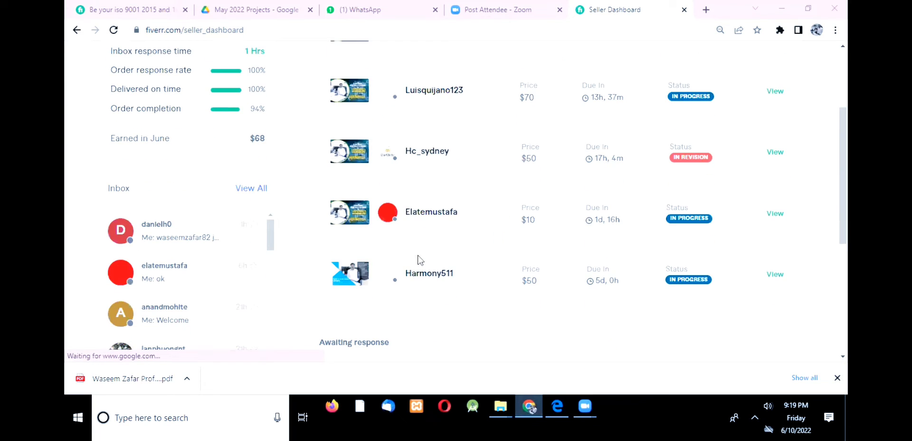
{"action": "scroll", "coordinate": [480, 279], "scroll_direction": "up", "scroll_amount": 3}
{"action": "scroll", "coordinate": [554, 261], "scroll_direction": "down", "scroll_amount": 3}
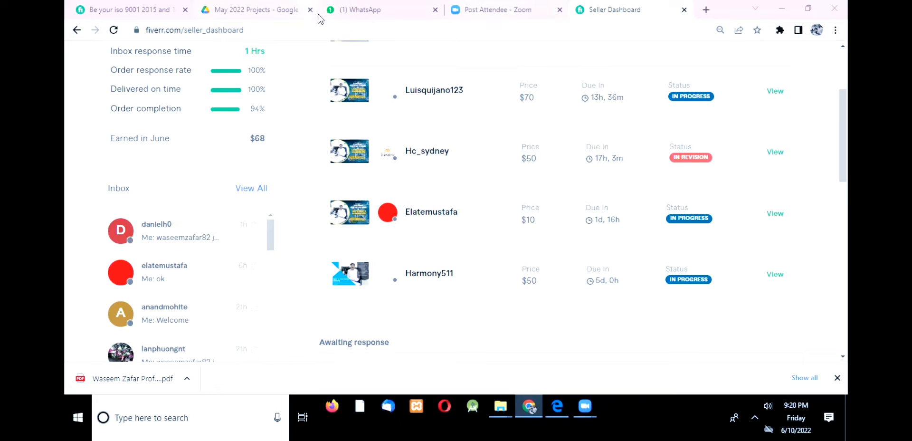
{"action": "left_click", "coordinate": [356, 13]}
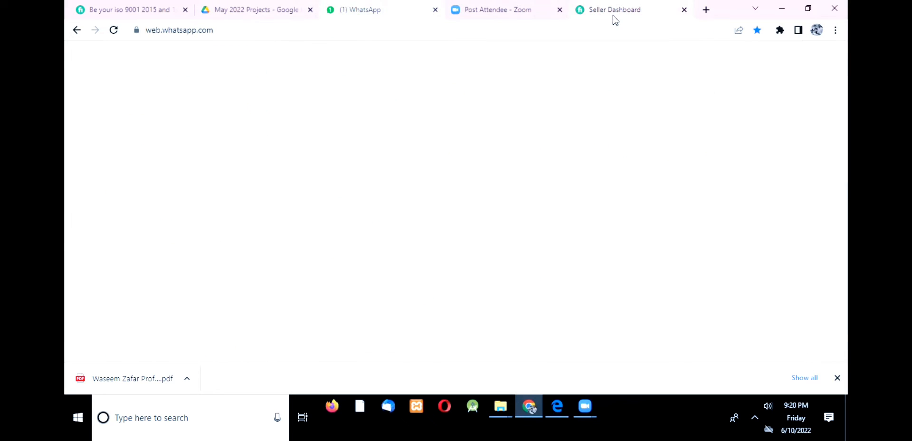
{"action": "left_click", "coordinate": [614, 17]}
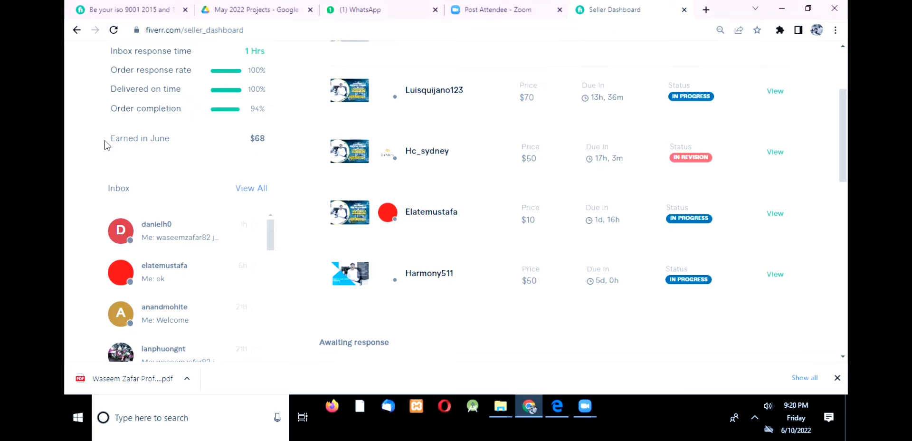
{"action": "left_click", "coordinate": [377, 15]}
{"action": "left_click", "coordinate": [606, 17]}
{"action": "scroll", "coordinate": [370, 126], "scroll_direction": "up", "scroll_amount": 3}
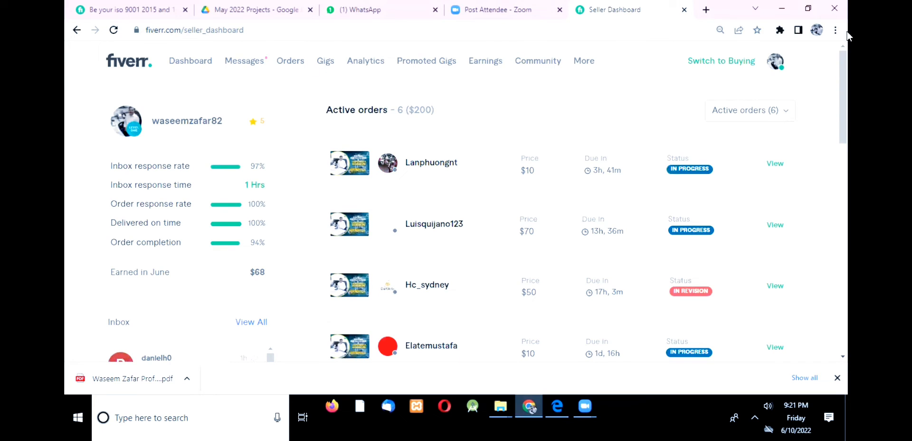
Switch the account to buying mode and enter "Youtube" in the service search to bring up keyword suggestions.
{"action": "left_click", "coordinate": [719, 65]}
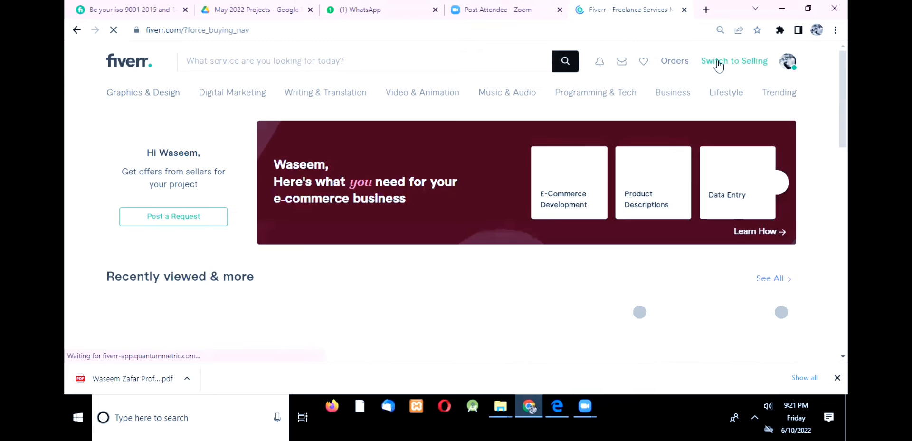
{"action": "left_click", "coordinate": [282, 64]}
{"action": "type", "text": "Y"}
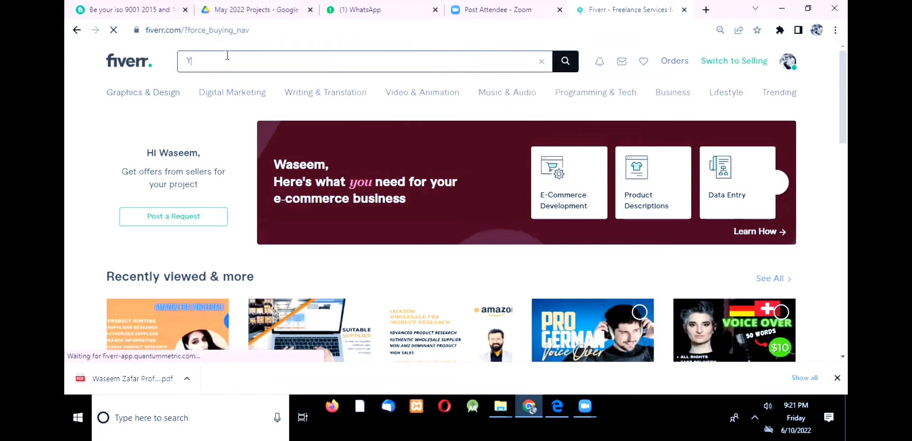
{"action": "type", "text": "outube"}
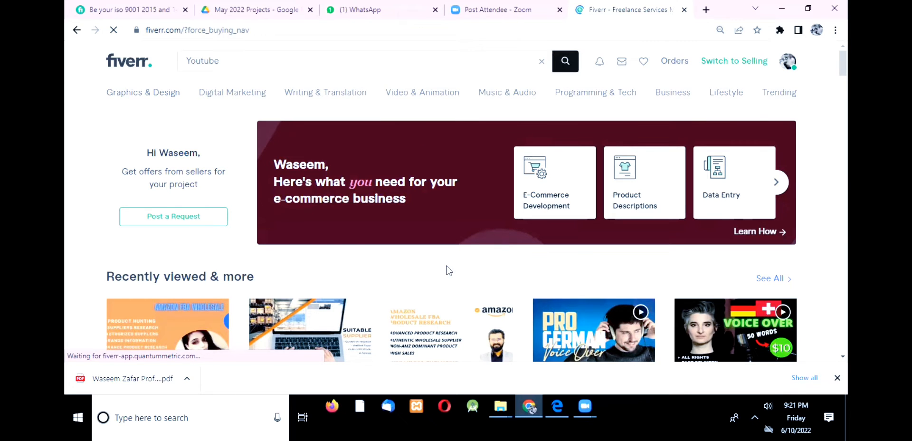
{"action": "scroll", "coordinate": [465, 202], "scroll_direction": "down", "scroll_amount": 3}
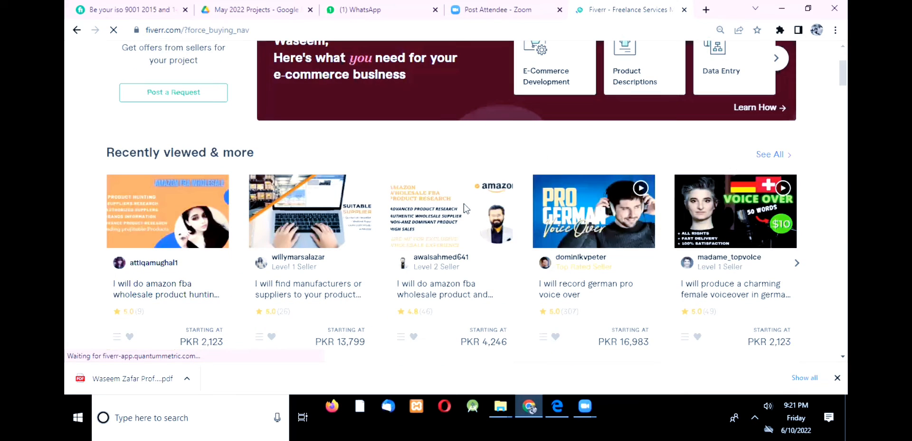
{"action": "type", "text": "Youtube"}
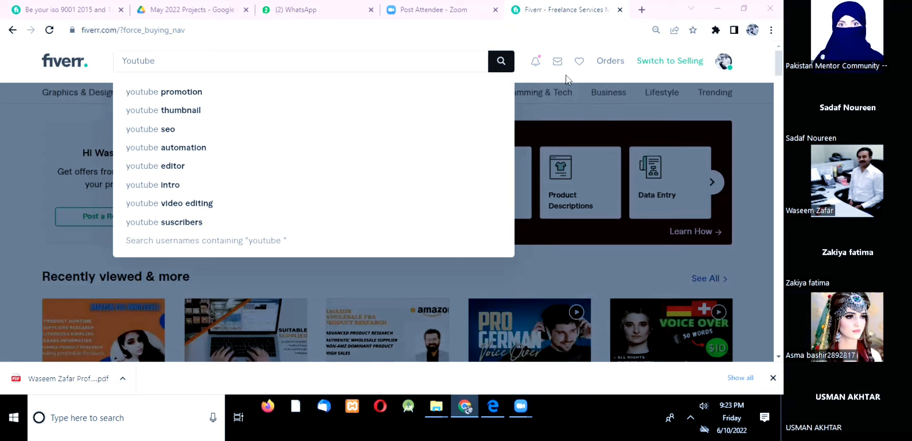
Browse the service subcategories listed under Graphics & Design.
{"action": "left_click", "coordinate": [199, 92]}
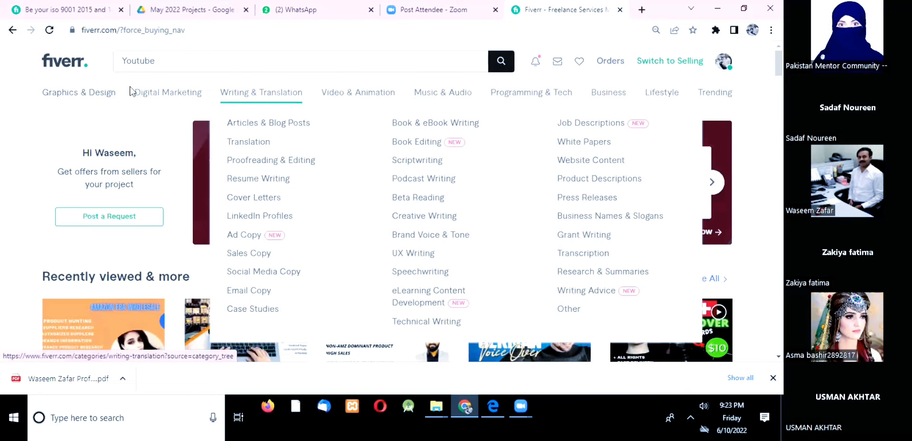
{"action": "mouse_move", "coordinate": [91, 94]}
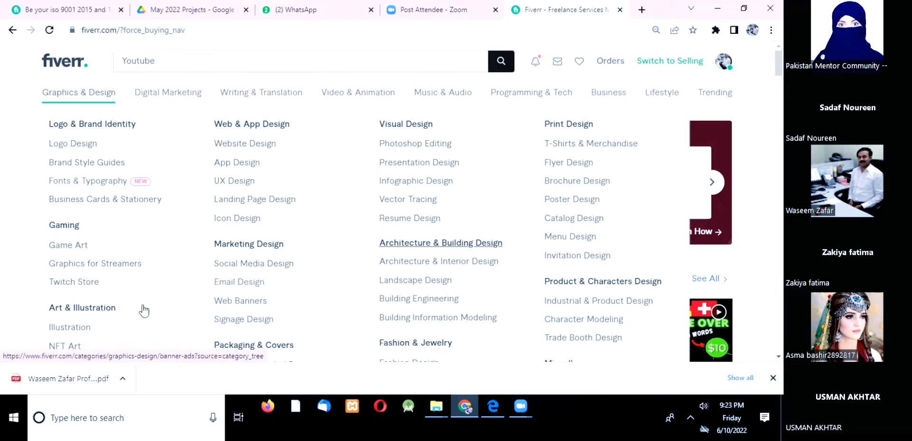
{"action": "scroll", "coordinate": [299, 233], "scroll_direction": "down", "scroll_amount": 5}
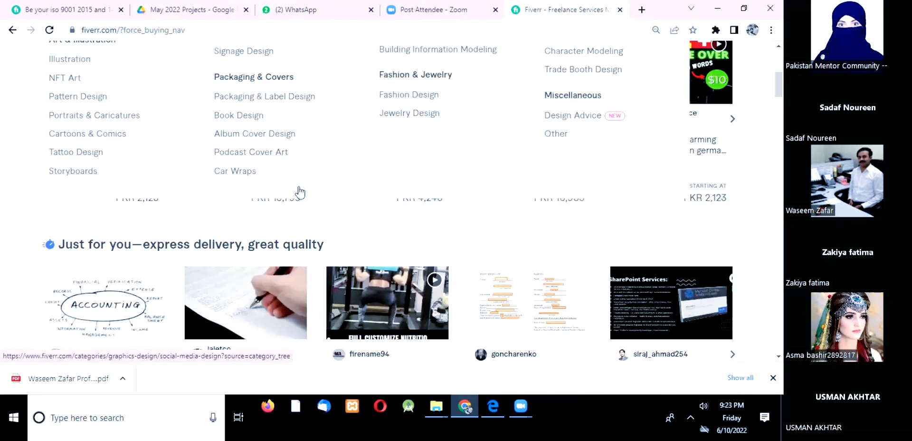
{"action": "scroll", "coordinate": [299, 192], "scroll_direction": "up", "scroll_amount": 5}
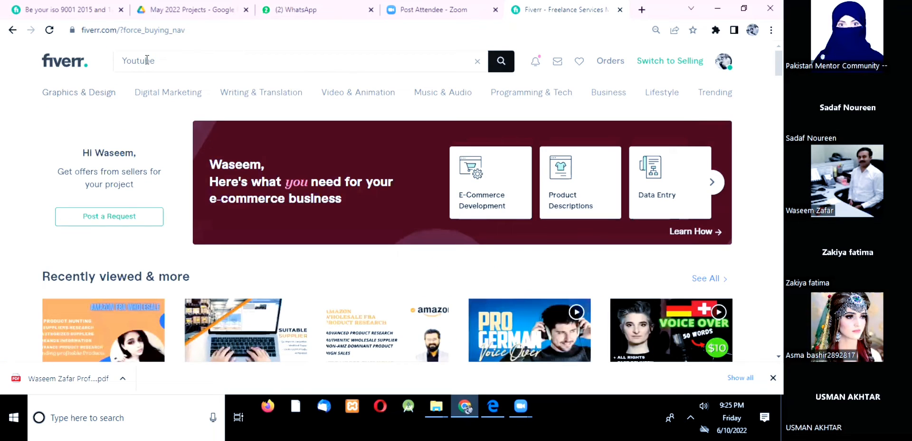
Replace the search term with "SEO Youtbe" and run the service search.
{"action": "left_click", "coordinate": [181, 60]}
{"action": "double_click", "coordinate": [183, 62]}
{"action": "key", "text": "BackSpace"}
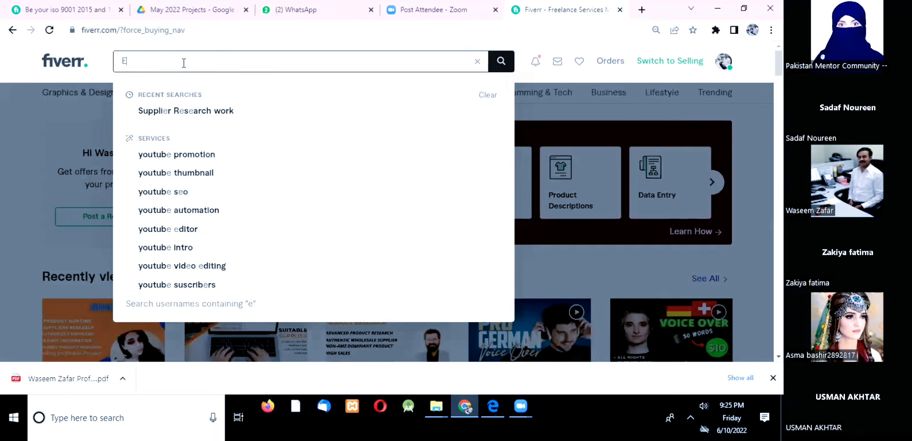
{"action": "type", "text": "S"}
{"action": "key", "text": "BackSpace"}
{"action": "type", "text": "SEO "}
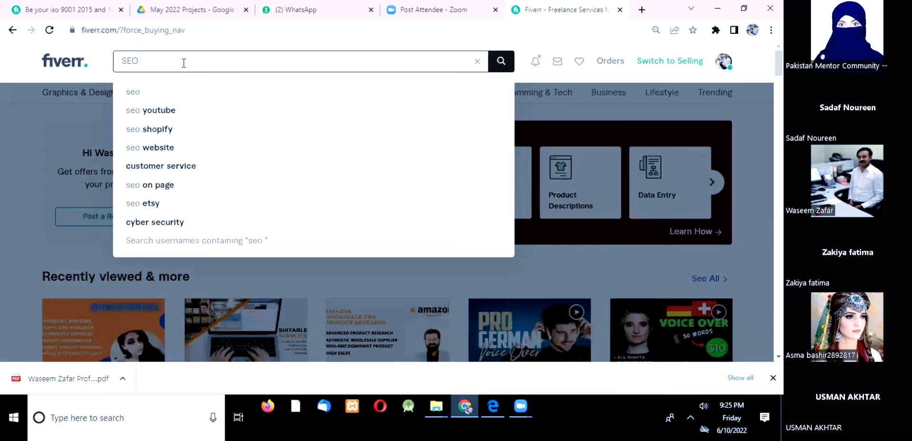
{"action": "type", "text": "Youtbe"}
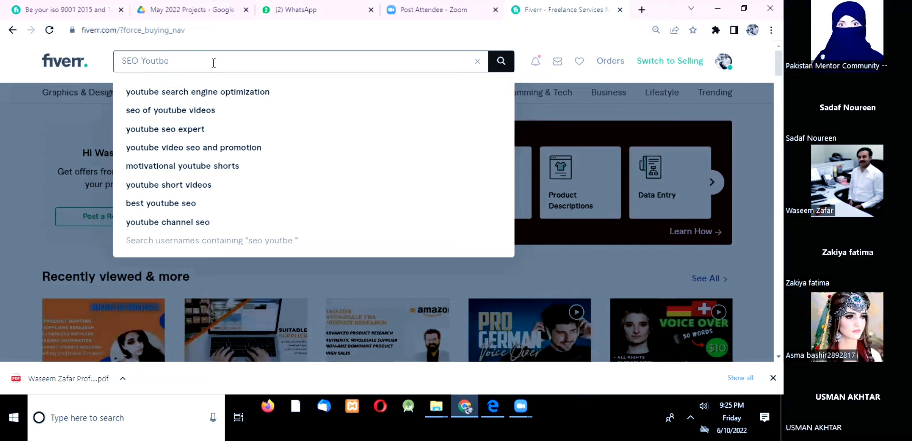
{"action": "key", "text": "Return"}
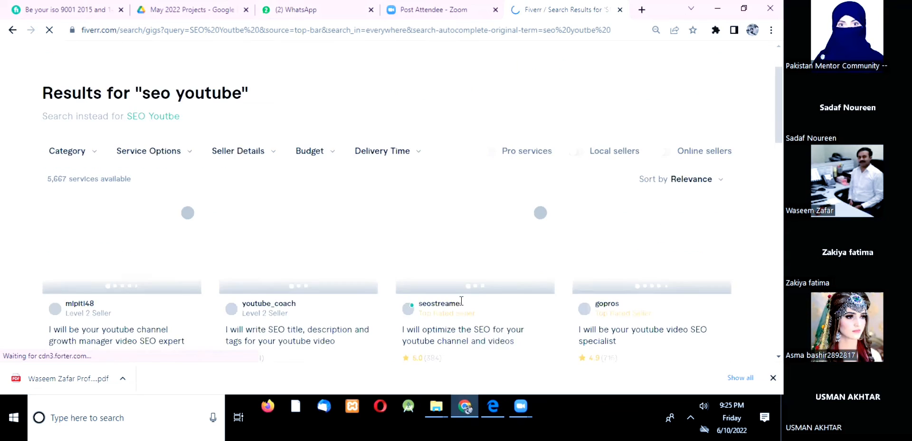
Examine the YouTube SEO gig results, comparing seller levels, ratings, starting prices and the number of available services.
{"action": "scroll", "coordinate": [461, 301], "scroll_direction": "down", "scroll_amount": 4}
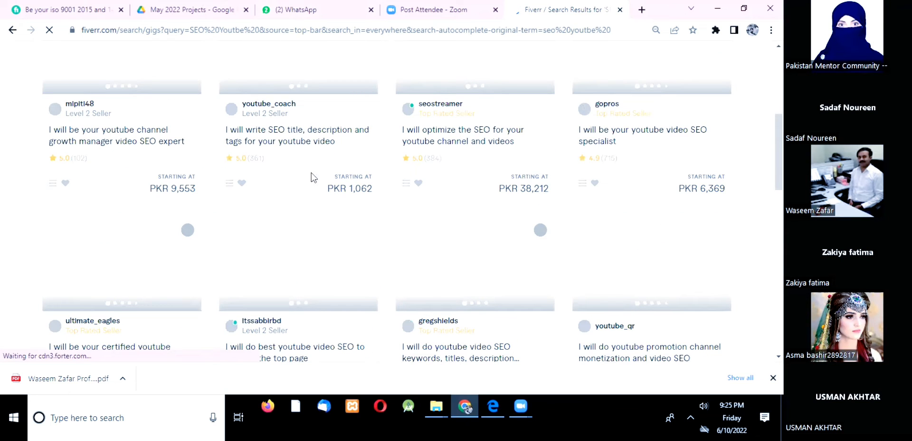
{"action": "scroll", "coordinate": [626, 213], "scroll_direction": "down", "scroll_amount": 3}
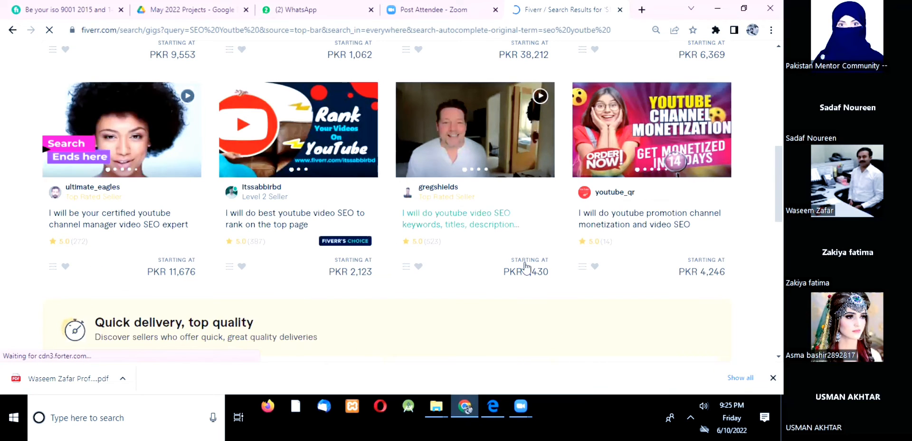
{"action": "scroll", "coordinate": [525, 268], "scroll_direction": "down", "scroll_amount": 6}
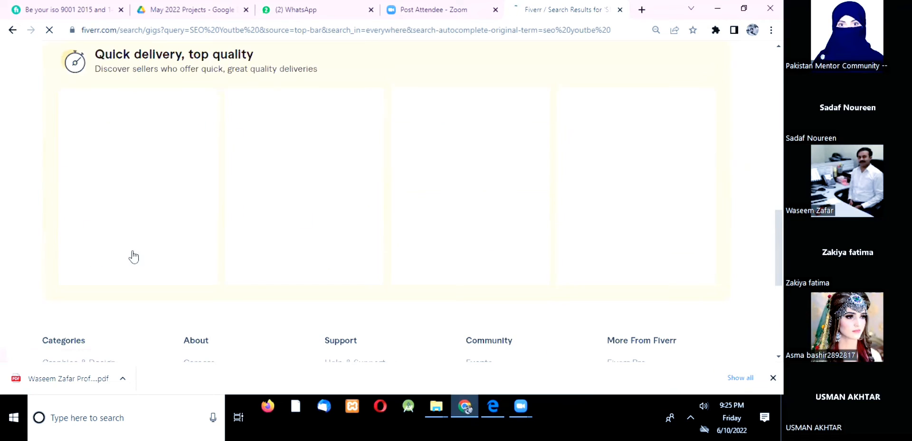
{"action": "scroll", "coordinate": [266, 197], "scroll_direction": "down", "scroll_amount": 3}
{"action": "scroll", "coordinate": [280, 210], "scroll_direction": "up", "scroll_amount": 4}
{"action": "scroll", "coordinate": [280, 210], "scroll_direction": "up", "scroll_amount": 12}
{"action": "scroll", "coordinate": [266, 238], "scroll_direction": "down", "scroll_amount": 1}
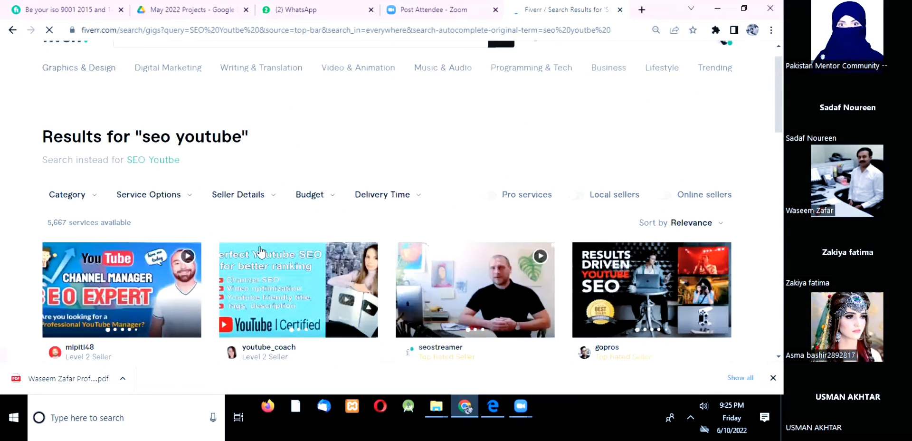
{"action": "scroll", "coordinate": [260, 250], "scroll_direction": "down", "scroll_amount": 2}
{"action": "scroll", "coordinate": [498, 291], "scroll_direction": "down", "scroll_amount": 2}
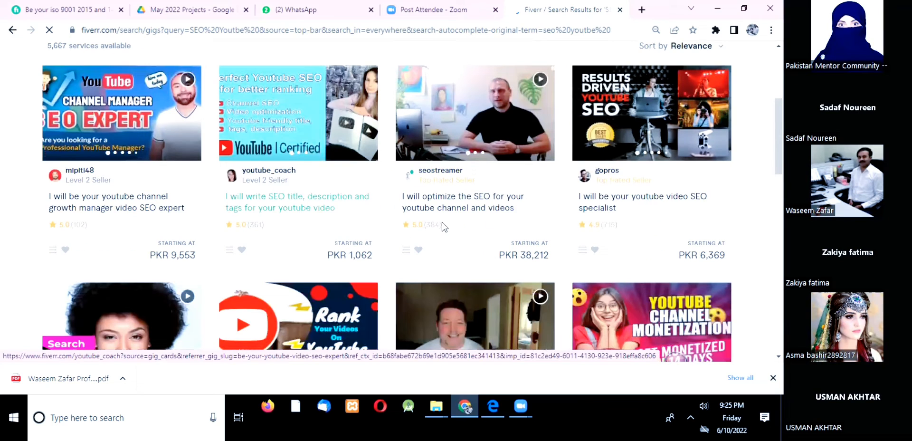
{"action": "scroll", "coordinate": [439, 213], "scroll_direction": "down", "scroll_amount": 1}
{"action": "scroll", "coordinate": [438, 208], "scroll_direction": "down", "scroll_amount": 1}
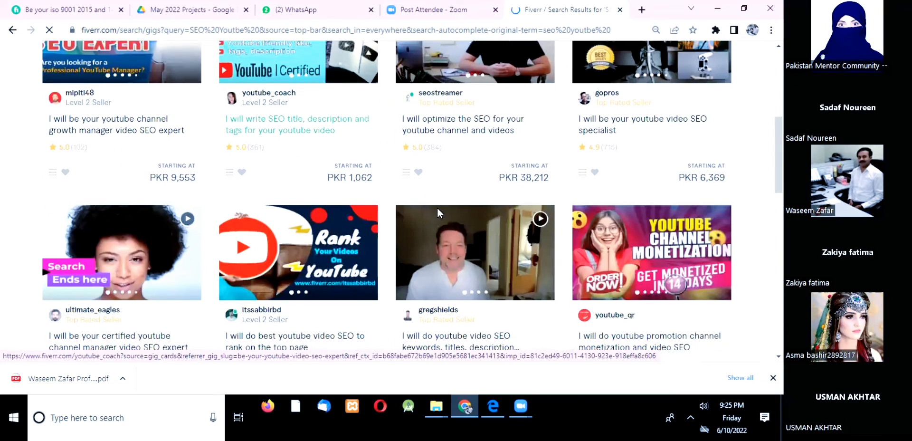
{"action": "scroll", "coordinate": [437, 213], "scroll_direction": "down", "scroll_amount": 2}
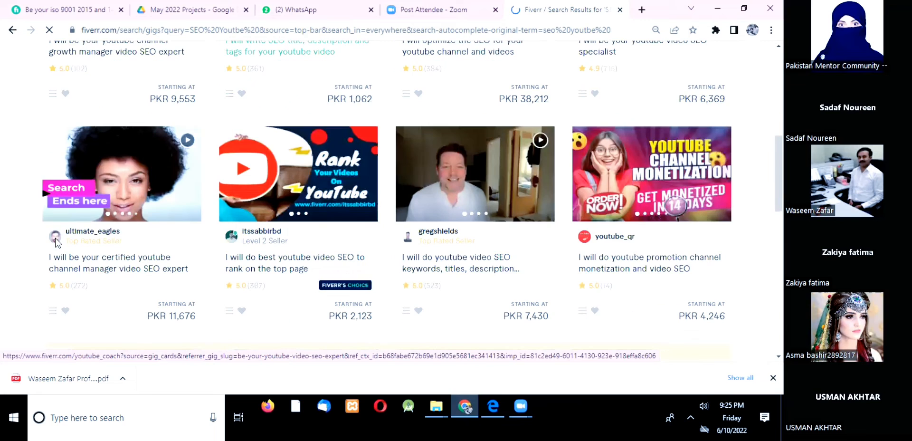
{"action": "scroll", "coordinate": [160, 249], "scroll_direction": "down", "scroll_amount": 4}
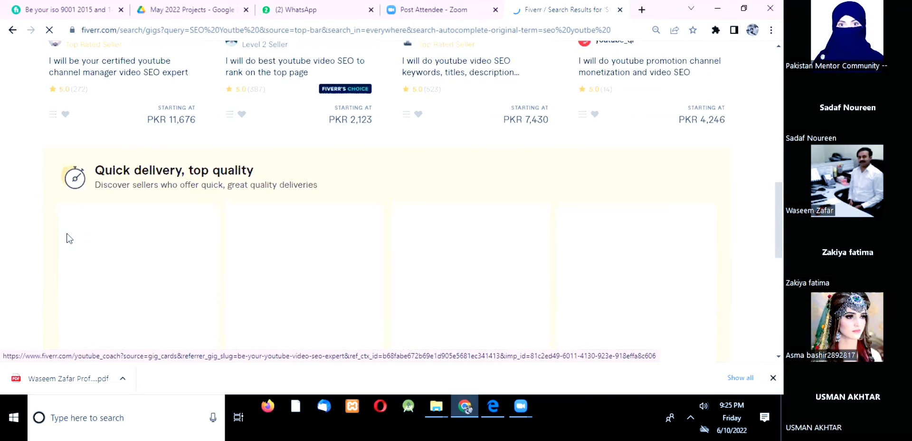
{"action": "scroll", "coordinate": [247, 160], "scroll_direction": "down", "scroll_amount": 5}
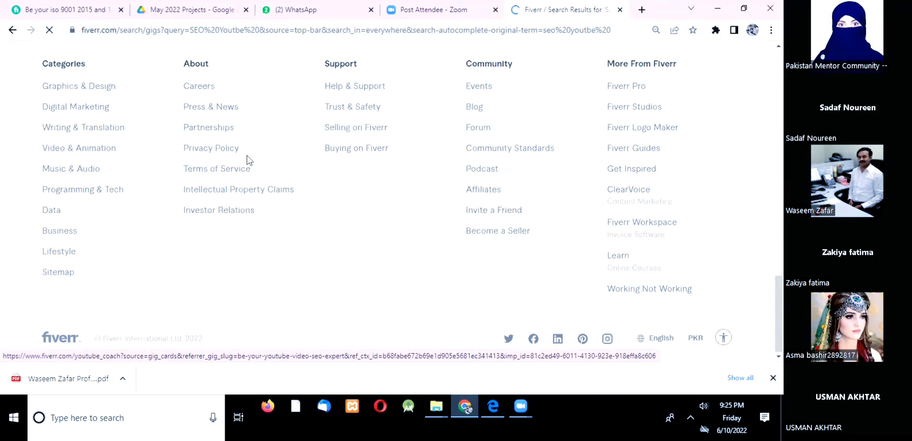
{"action": "scroll", "coordinate": [247, 160], "scroll_direction": "up", "scroll_amount": 5}
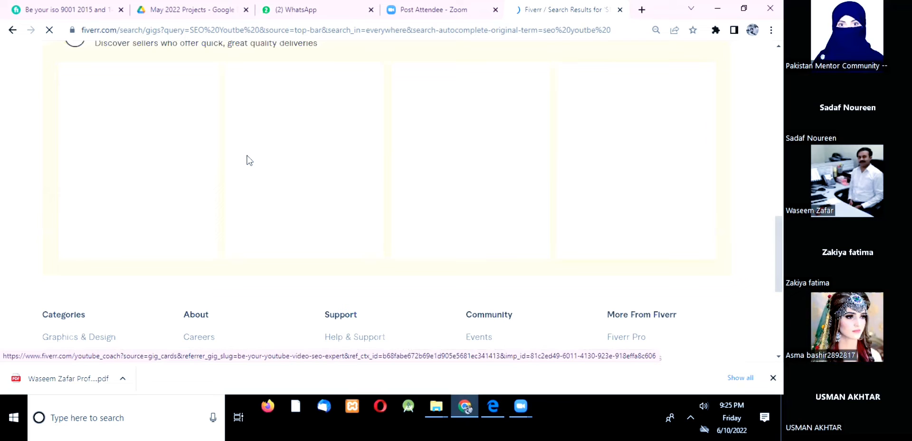
{"action": "scroll", "coordinate": [246, 160], "scroll_direction": "up", "scroll_amount": 10}
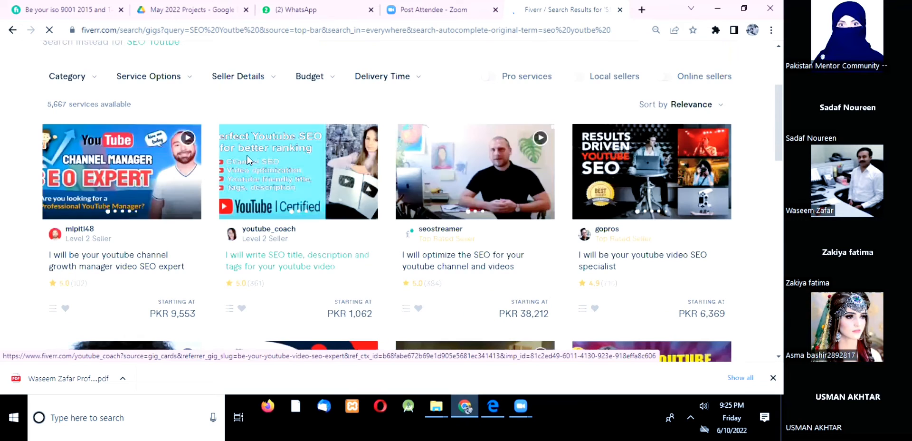
{"action": "scroll", "coordinate": [246, 160], "scroll_direction": "up", "scroll_amount": 3}
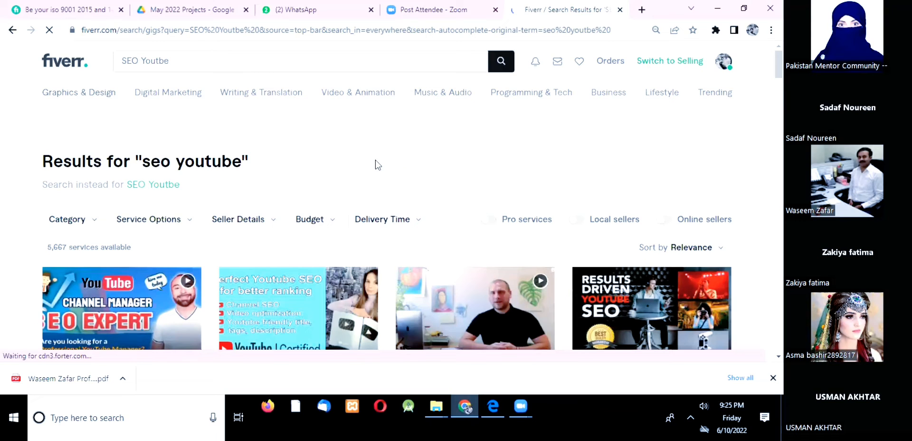
{"action": "scroll", "coordinate": [245, 231], "scroll_direction": "down", "scroll_amount": 2}
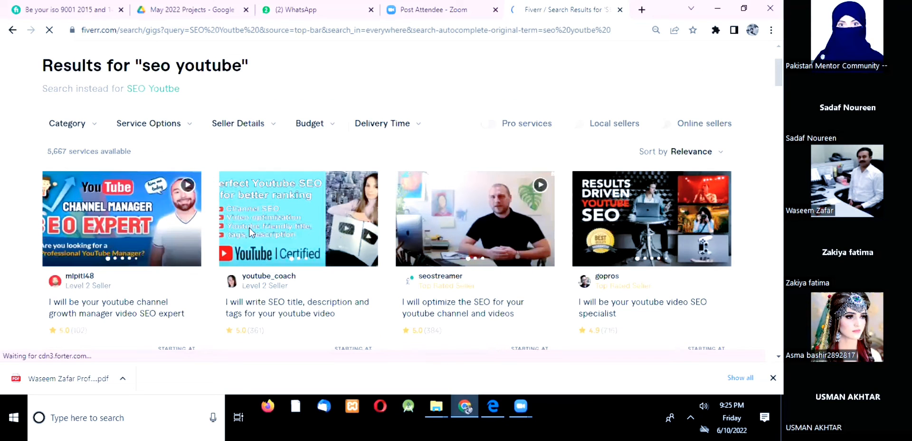
{"action": "scroll", "coordinate": [249, 227], "scroll_direction": "down", "scroll_amount": 4}
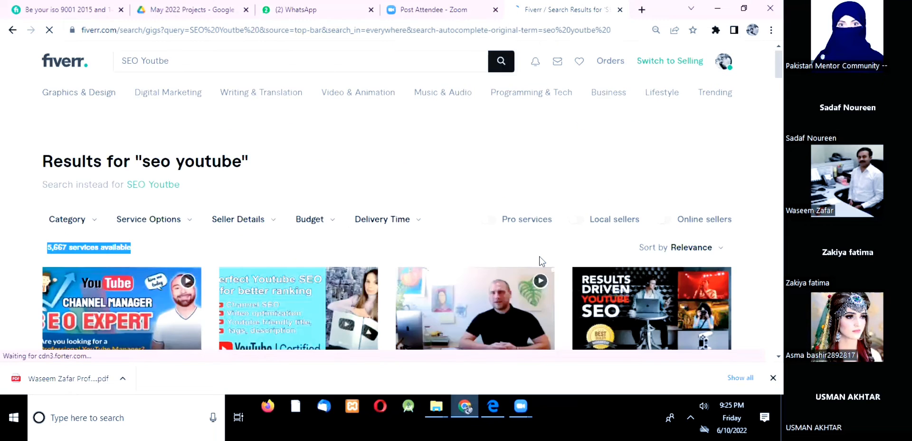
Search the services for "Youtube Channel Manager" and look over the first gigs in the results.
{"action": "type", "text": "Keyw"}
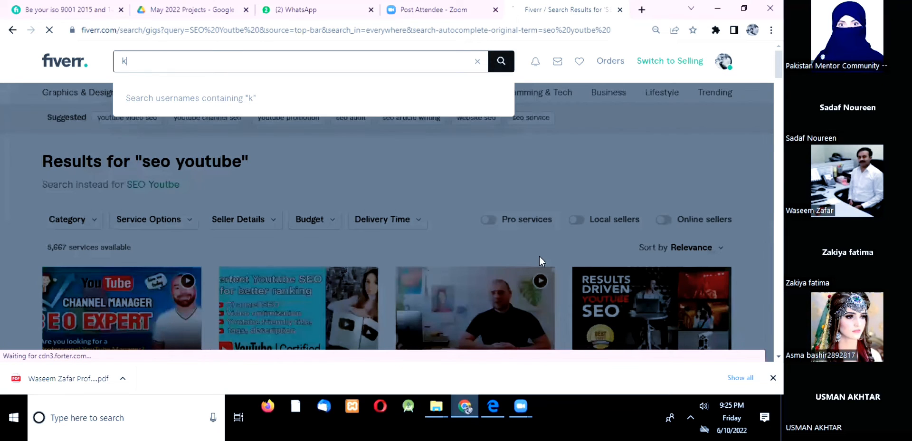
{"action": "key", "text": "BackSpace"}
{"action": "key", "text": "BackSpace"}
{"action": "key", "text": "BackSpace"}
{"action": "key", "text": "BackSpace"}
{"action": "type", "text": "Youtube Channel Manager"}
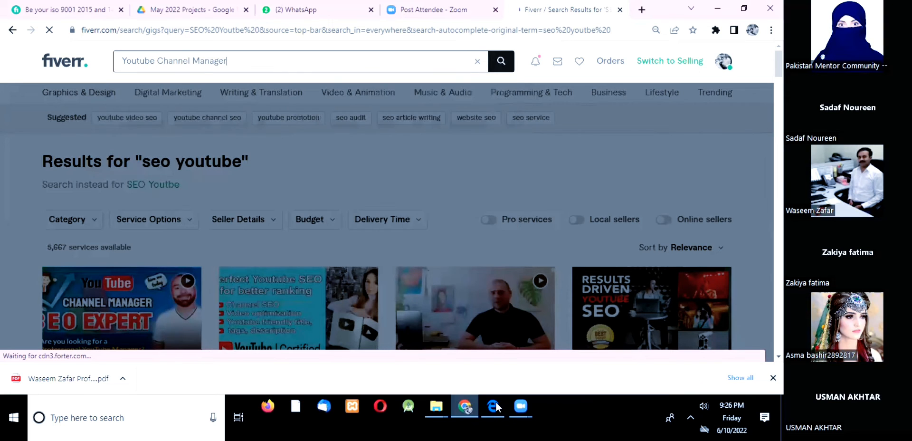
{"action": "scroll", "coordinate": [554, 122], "scroll_direction": "down", "scroll_amount": 6}
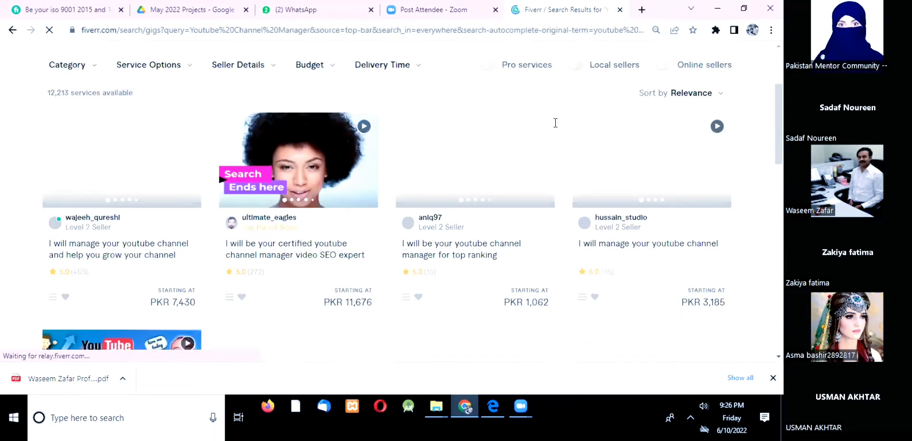
{"action": "scroll", "coordinate": [269, 11], "scroll_direction": "down", "scroll_amount": 5}
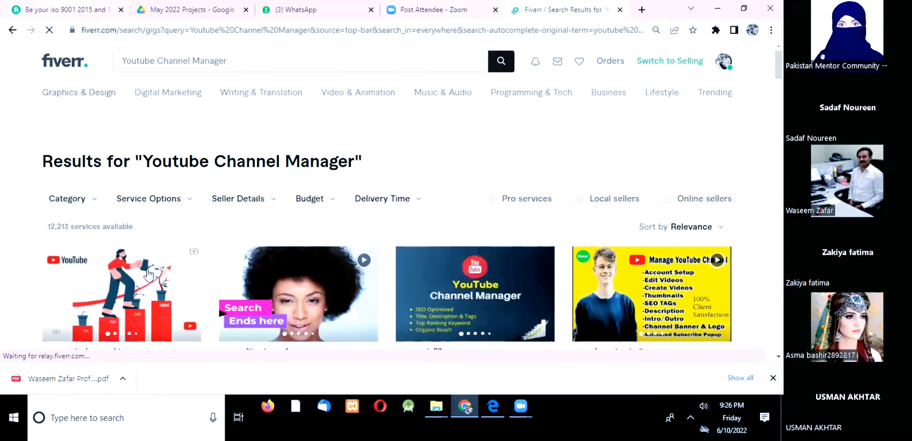
{"action": "key", "text": "ctrl+3"}
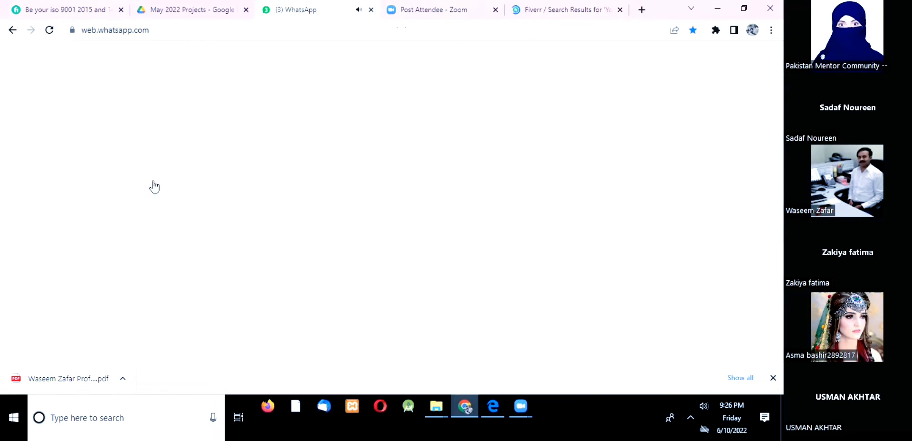
{"action": "left_click", "coordinate": [538, 7]}
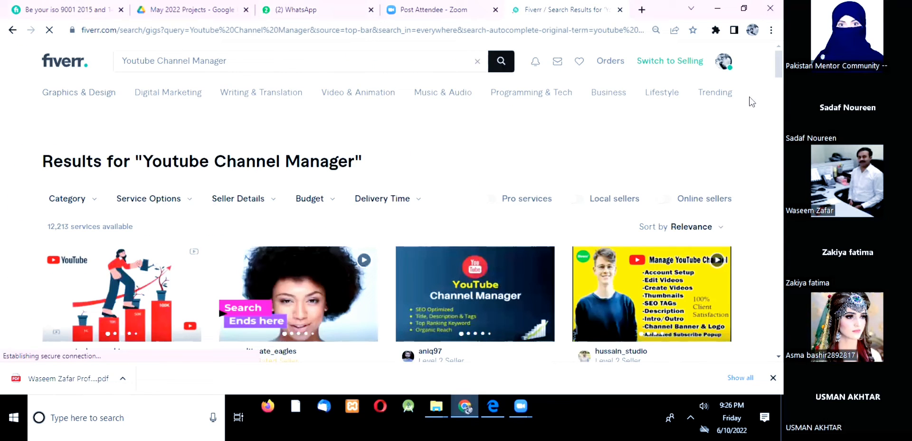
Open the account's own seller profile and look over its active gigs and their starting prices.
{"action": "left_click", "coordinate": [721, 66]}
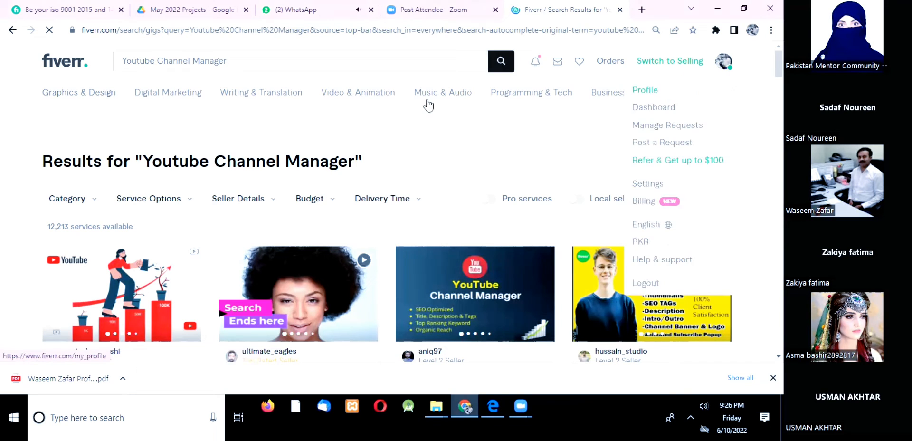
{"action": "mouse_move", "coordinate": [428, 104]}
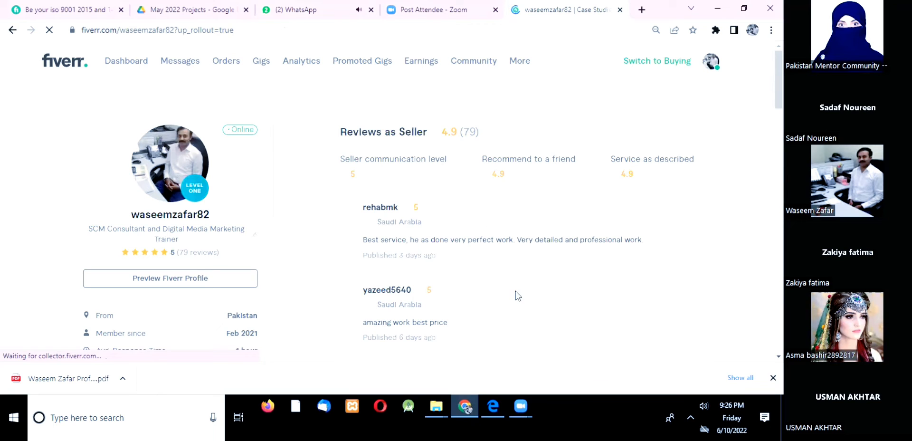
{"action": "scroll", "coordinate": [503, 255], "scroll_direction": "down", "scroll_amount": 1}
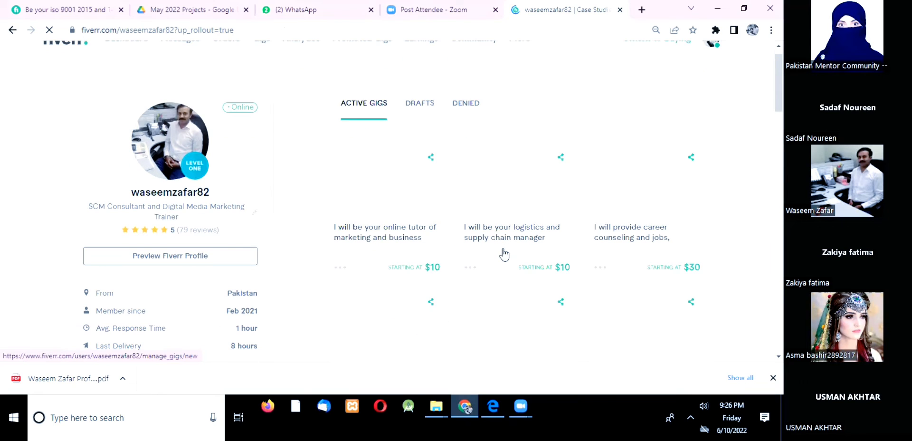
{"action": "scroll", "coordinate": [504, 254], "scroll_direction": "up", "scroll_amount": 1}
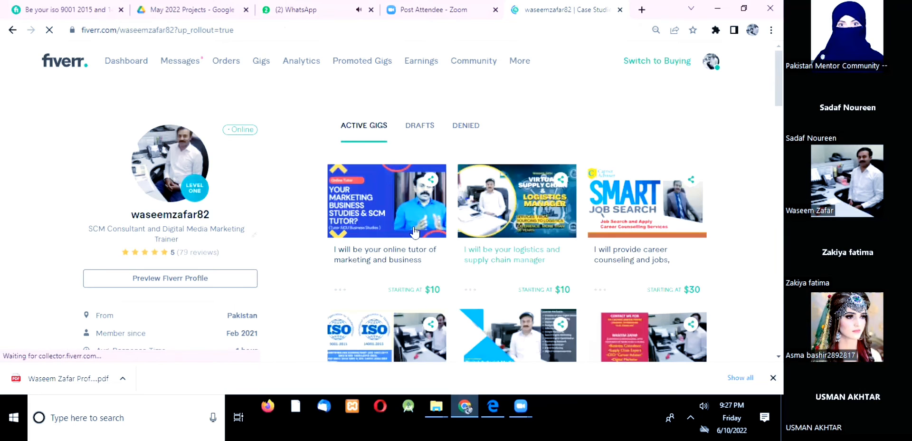
{"action": "scroll", "coordinate": [414, 231], "scroll_direction": "down", "scroll_amount": 5}
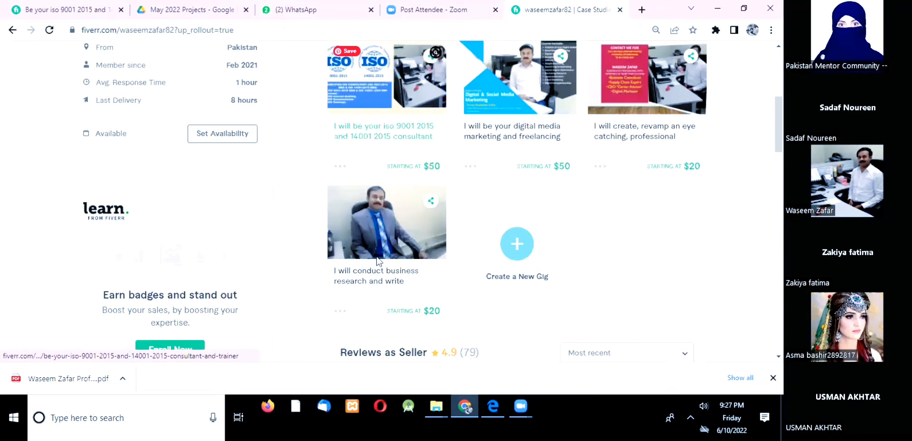
{"action": "scroll", "coordinate": [379, 260], "scroll_direction": "up", "scroll_amount": 5}
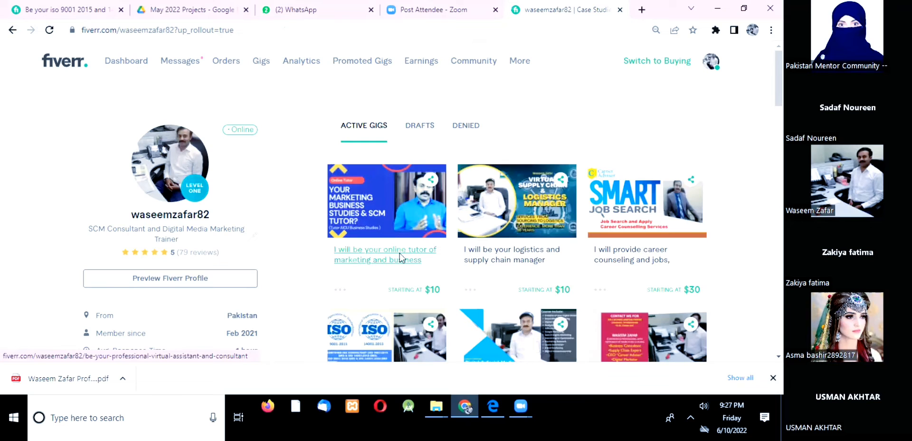
Open the marketing and business studies online tutor gig for editing and review its title, SEO title, category and search tags.
{"action": "left_click", "coordinate": [400, 249]}
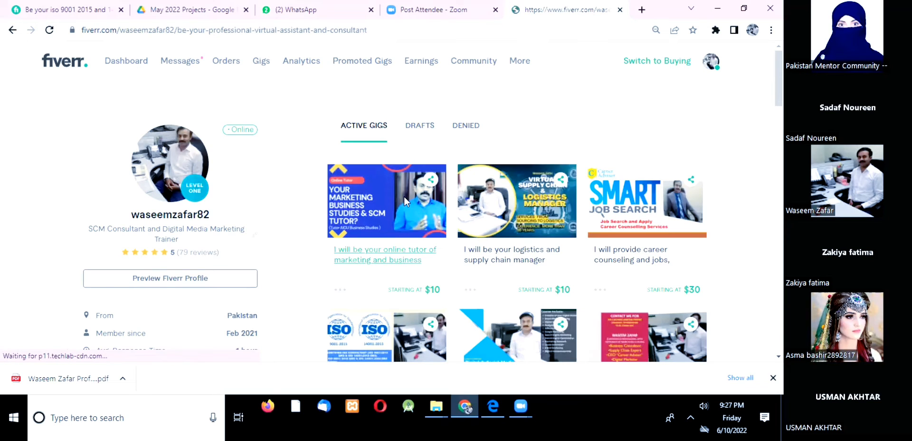
{"action": "scroll", "coordinate": [172, 101], "scroll_direction": "down", "scroll_amount": 2}
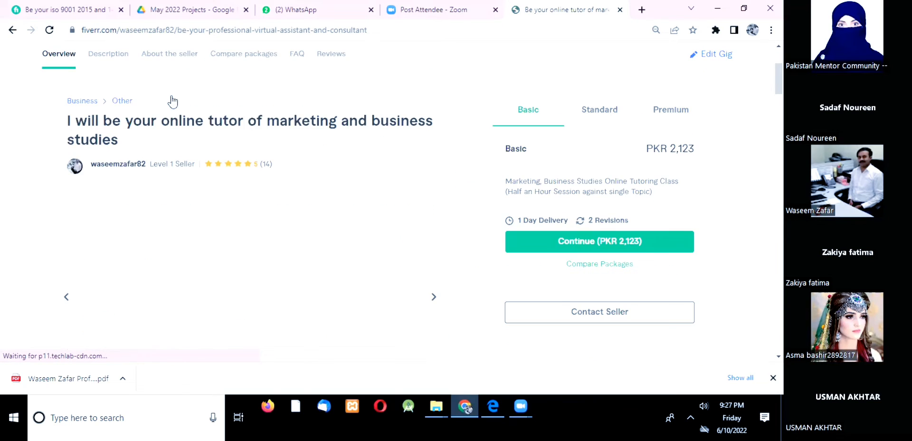
{"action": "scroll", "coordinate": [173, 101], "scroll_direction": "up", "scroll_amount": 3}
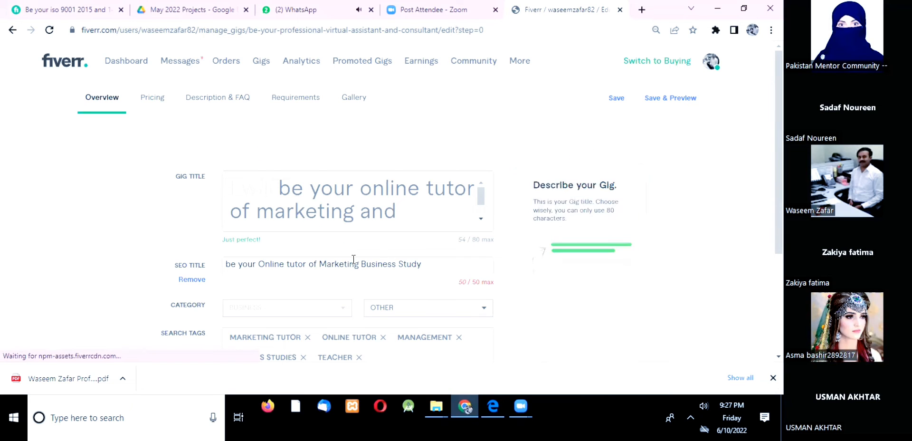
{"action": "scroll", "coordinate": [362, 250], "scroll_direction": "down", "scroll_amount": 3}
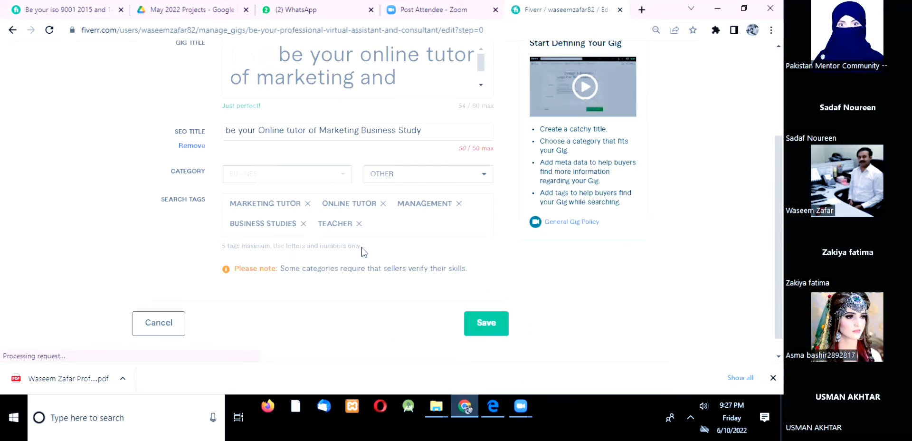
Open the gig's Description & FAQ section and review the description, milestone workflow and frequently asked questions.
{"action": "scroll", "coordinate": [364, 252], "scroll_direction": "up", "scroll_amount": 3}
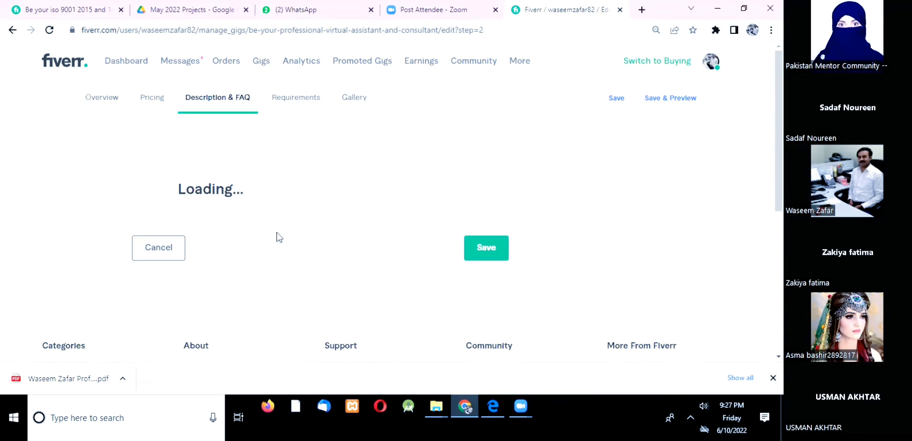
{"action": "scroll", "coordinate": [287, 228], "scroll_direction": "down", "scroll_amount": 3}
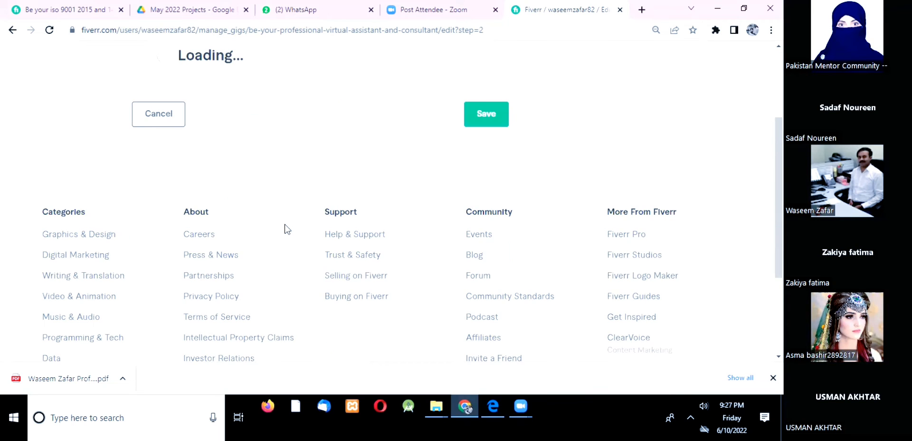
{"action": "scroll", "coordinate": [286, 228], "scroll_direction": "up", "scroll_amount": 3}
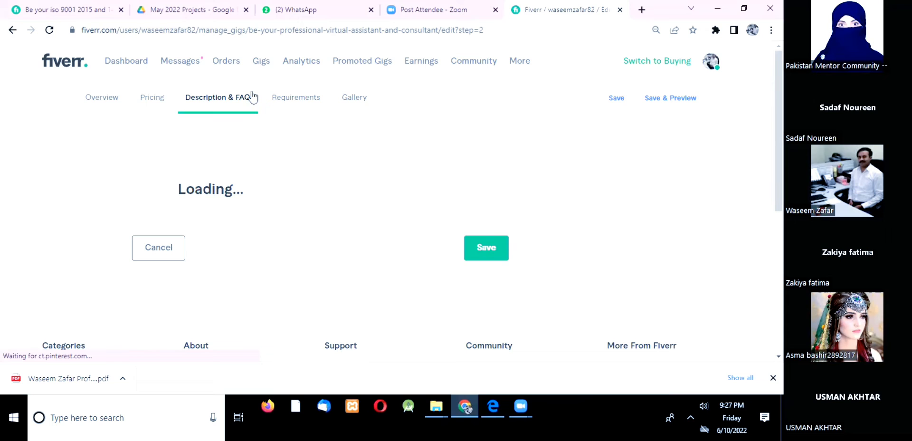
{"action": "scroll", "coordinate": [346, 251], "scroll_direction": "down", "scroll_amount": 5}
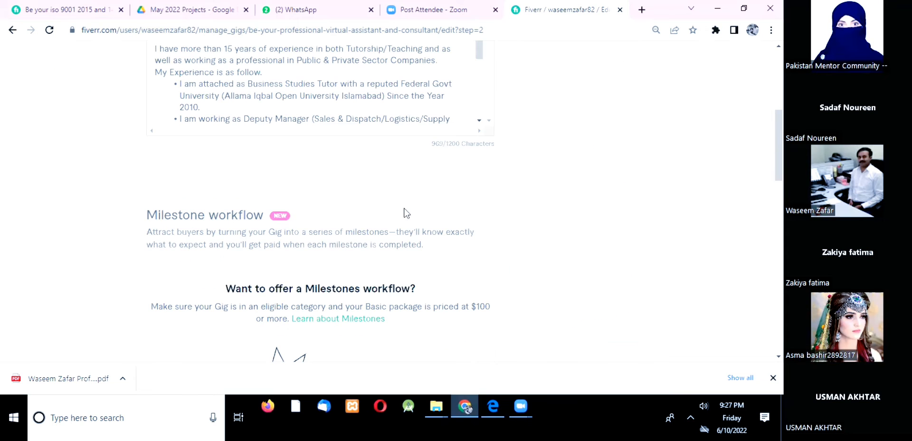
{"action": "scroll", "coordinate": [403, 212], "scroll_direction": "down", "scroll_amount": 5}
{"action": "scroll", "coordinate": [395, 199], "scroll_direction": "down", "scroll_amount": 5}
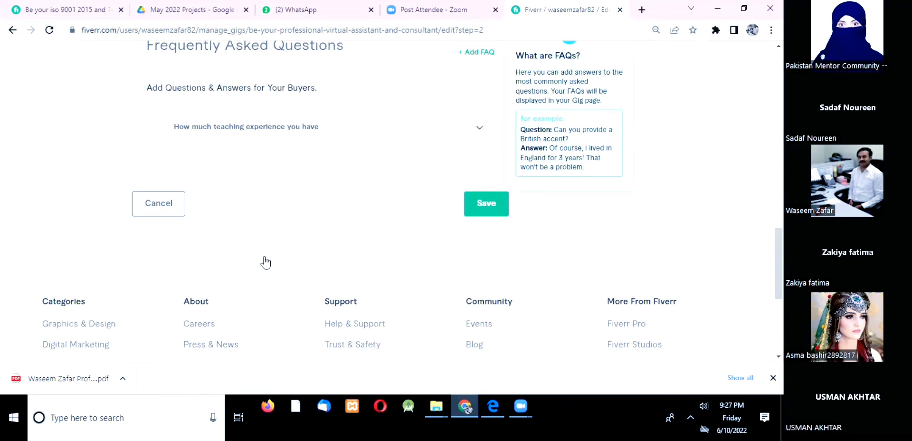
{"action": "scroll", "coordinate": [309, 268], "scroll_direction": "up", "scroll_amount": 3}
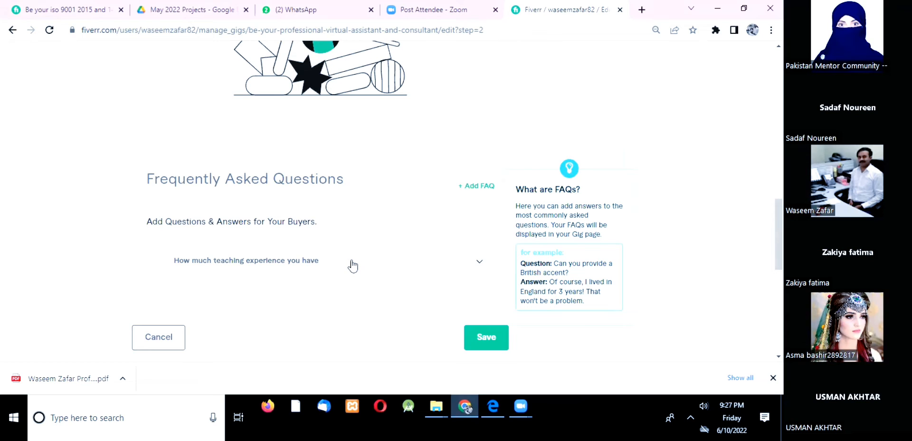
Expand the FAQ entry "How much teaching experience you have" and review its question and answer.
{"action": "left_click", "coordinate": [352, 265]}
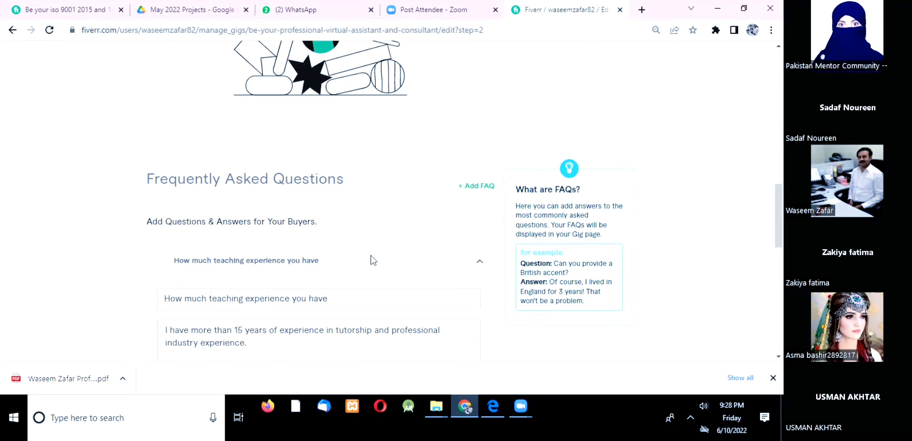
{"action": "scroll", "coordinate": [372, 260], "scroll_direction": "down", "scroll_amount": 3}
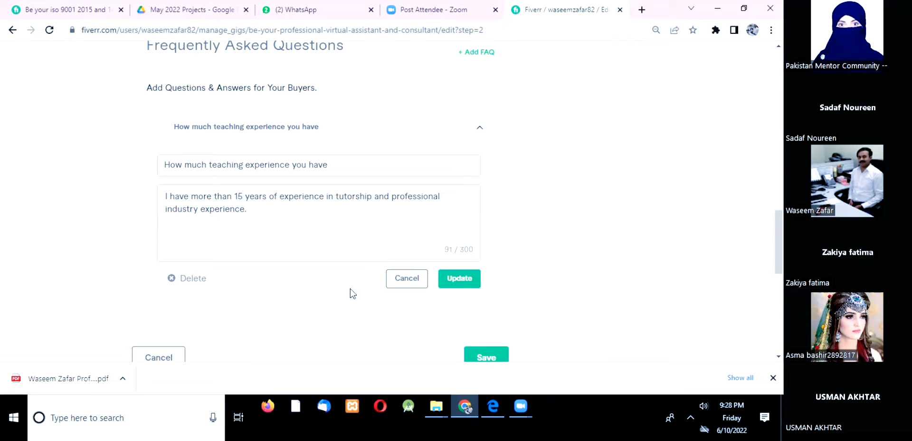
{"action": "mouse_move", "coordinate": [393, 239]}
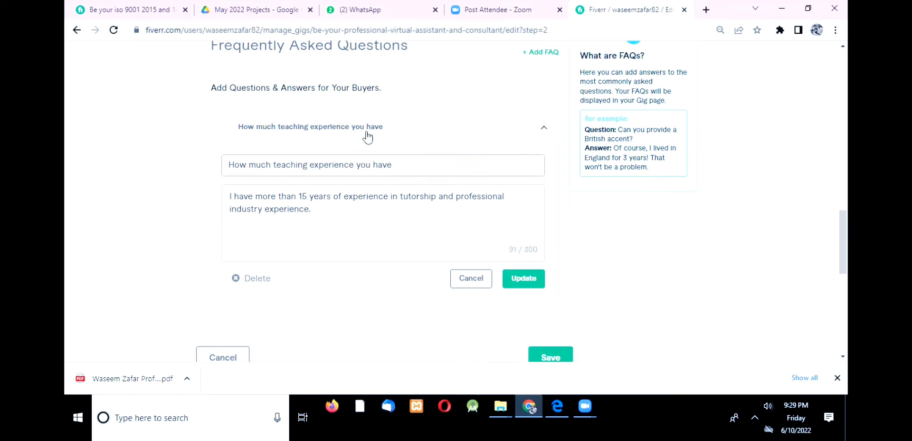
{"action": "scroll", "coordinate": [460, 227], "scroll_direction": "up", "scroll_amount": 3}
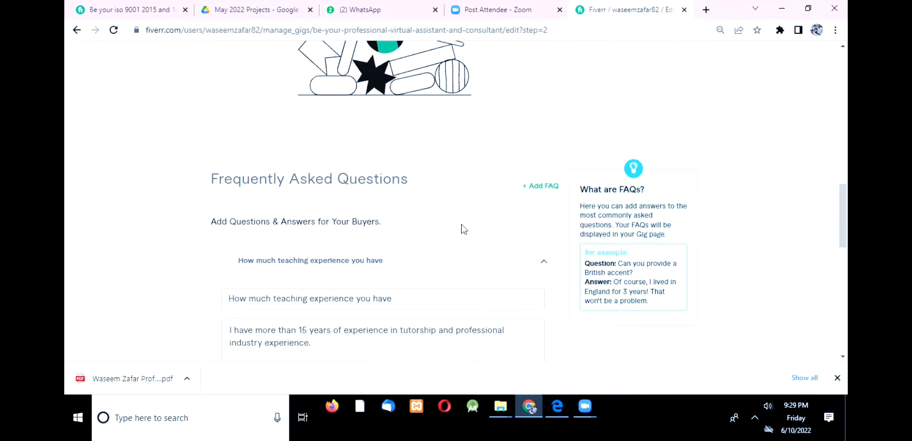
{"action": "scroll", "coordinate": [463, 251], "scroll_direction": "down", "scroll_amount": 3}
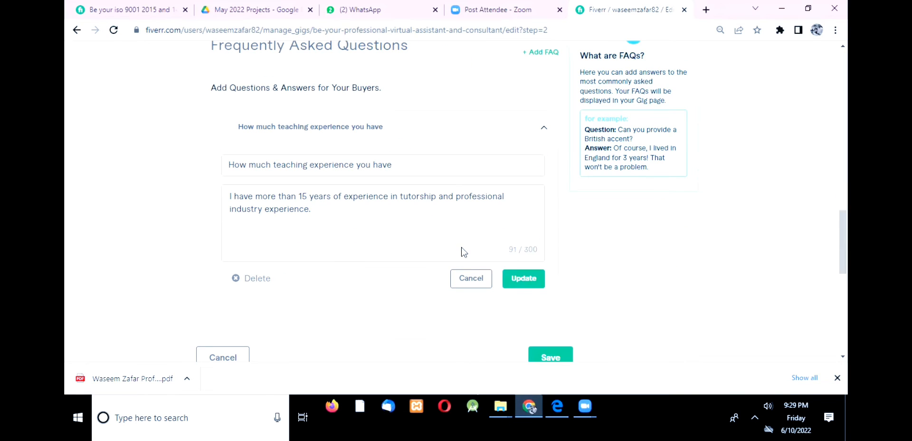
{"action": "scroll", "coordinate": [485, 219], "scroll_direction": "up", "scroll_amount": 3}
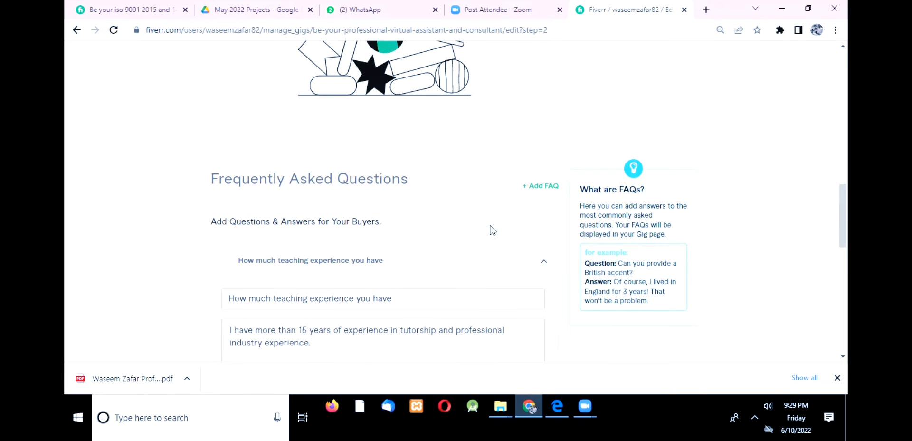
{"action": "scroll", "coordinate": [551, 235], "scroll_direction": "down", "scroll_amount": 3}
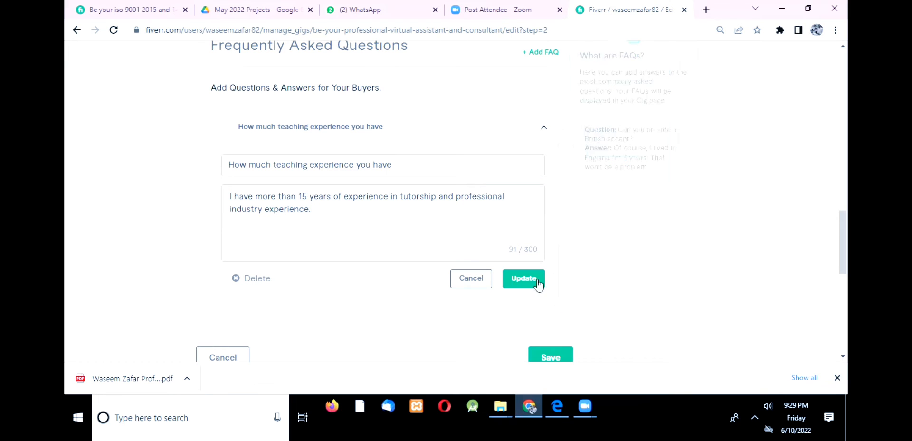
Open the gig's Requirements section and examine the question buyers must answer before work starts.
{"action": "scroll", "coordinate": [505, 295], "scroll_direction": "down", "scroll_amount": 6}
{"action": "scroll", "coordinate": [369, 264], "scroll_direction": "up", "scroll_amount": 20}
{"action": "left_click", "coordinate": [356, 99]}
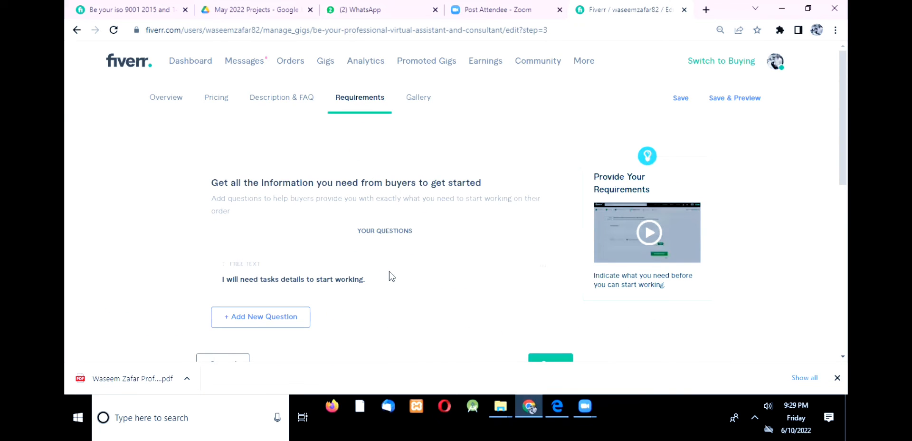
{"action": "scroll", "coordinate": [433, 287], "scroll_direction": "down", "scroll_amount": 3}
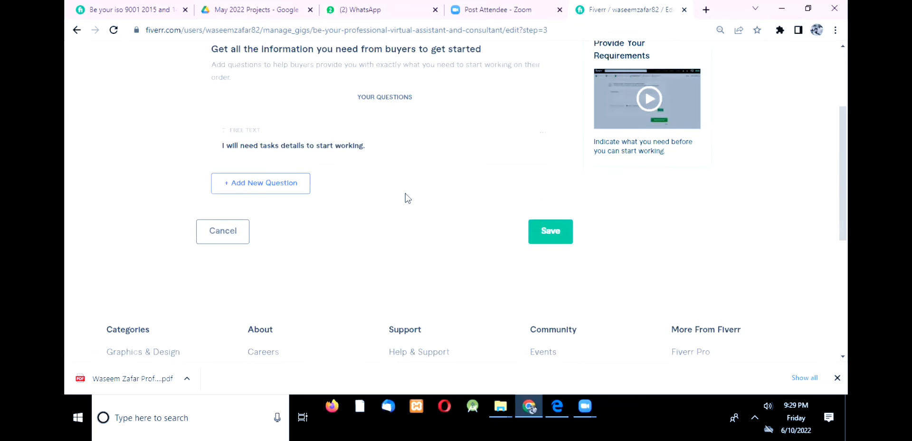
{"action": "scroll", "coordinate": [406, 197], "scroll_direction": "up", "scroll_amount": 3}
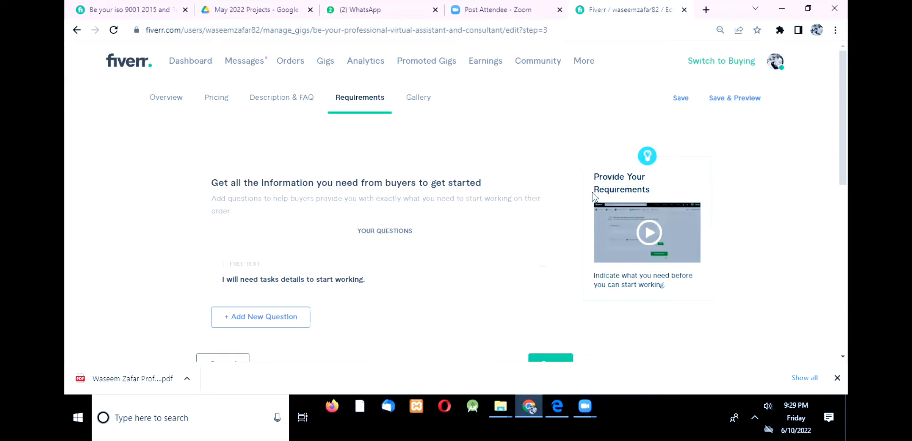
{"action": "scroll", "coordinate": [594, 209], "scroll_direction": "down", "scroll_amount": 10}
{"action": "scroll", "coordinate": [594, 216], "scroll_direction": "up", "scroll_amount": 8}
{"action": "scroll", "coordinate": [595, 218], "scroll_direction": "up", "scroll_amount": 2}
{"action": "scroll", "coordinate": [593, 214], "scroll_direction": "down", "scroll_amount": 3}
Go to the gig's Gallery section and open the Gig image guidelines.
{"action": "scroll", "coordinate": [593, 213], "scroll_direction": "up", "scroll_amount": 3}
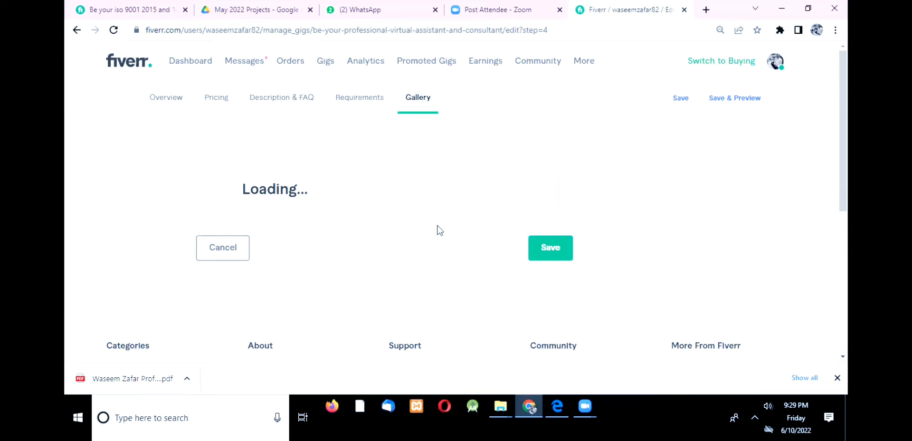
{"action": "scroll", "coordinate": [439, 229], "scroll_direction": "down", "scroll_amount": 3}
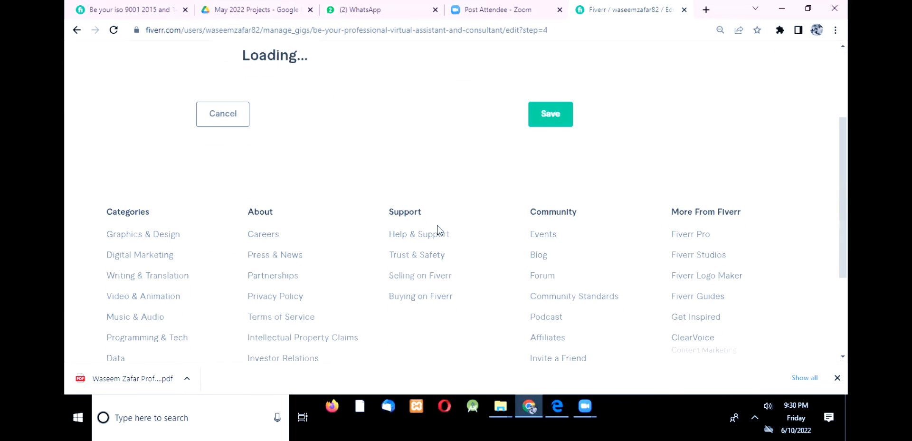
{"action": "scroll", "coordinate": [438, 230], "scroll_direction": "up", "scroll_amount": 3}
{"action": "scroll", "coordinate": [349, 221], "scroll_direction": "down", "scroll_amount": 3}
{"action": "scroll", "coordinate": [349, 221], "scroll_direction": "up", "scroll_amount": 3}
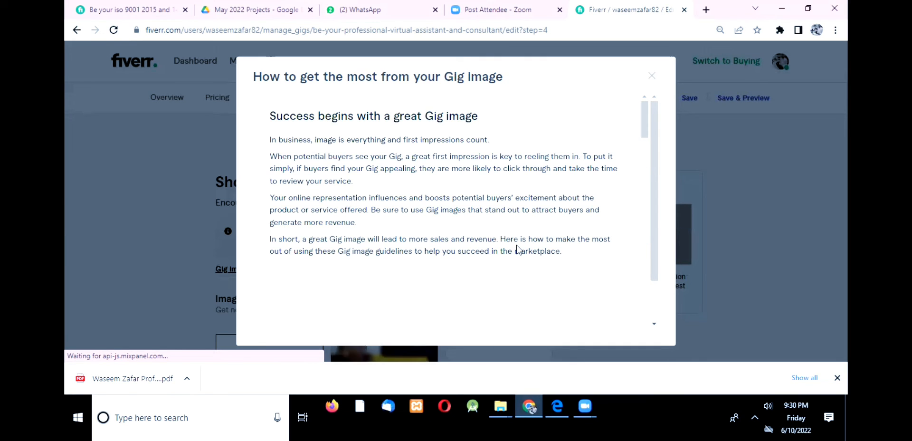
Read through the general guidelines for Gig images and highlight the recommended, minimum and maximum image sizes.
{"action": "scroll", "coordinate": [430, 266], "scroll_direction": "down", "scroll_amount": 5}
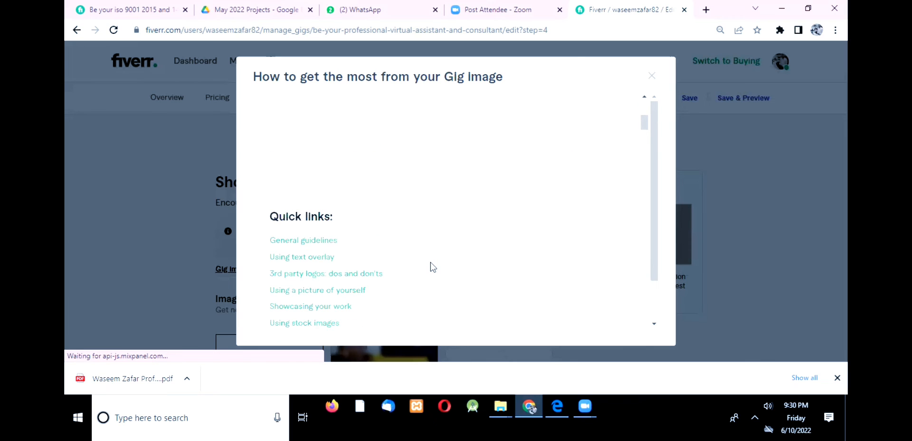
{"action": "scroll", "coordinate": [313, 130], "scroll_direction": "down", "scroll_amount": 5}
{"action": "scroll", "coordinate": [305, 204], "scroll_direction": "up", "scroll_amount": 2}
{"action": "scroll", "coordinate": [371, 241], "scroll_direction": "down", "scroll_amount": 2}
{"action": "scroll", "coordinate": [371, 241], "scroll_direction": "down", "scroll_amount": 4}
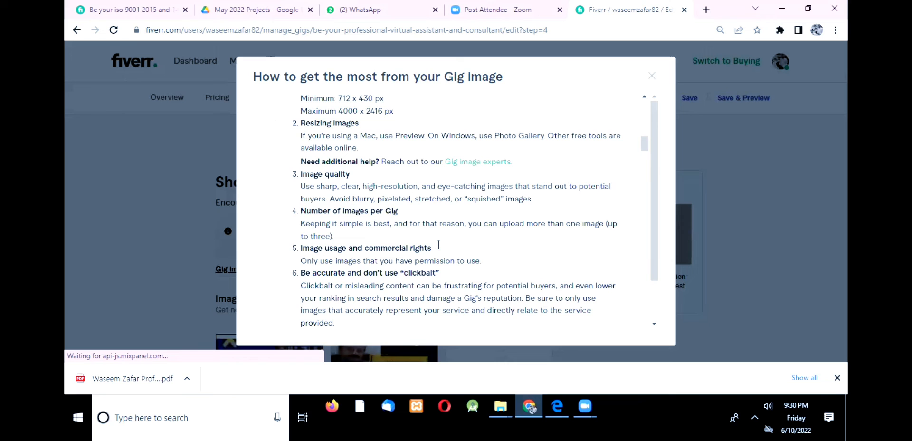
{"action": "scroll", "coordinate": [365, 211], "scroll_direction": "up", "scroll_amount": 3}
{"action": "triple_click", "coordinate": [384, 238]}
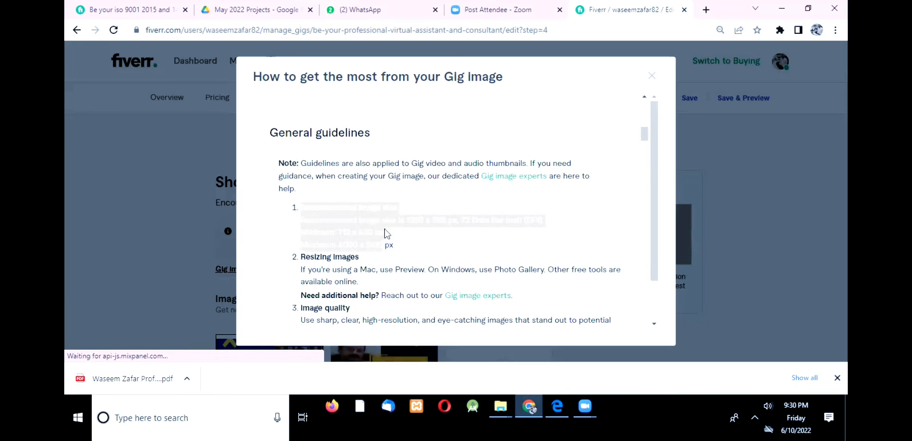
Copy the highlighted recommended, minimum and maximum image sizes, check the Zoom page and return to the Gig image guidelines.
{"action": "right_click", "coordinate": [371, 217]}
{"action": "left_click", "coordinate": [387, 227]}
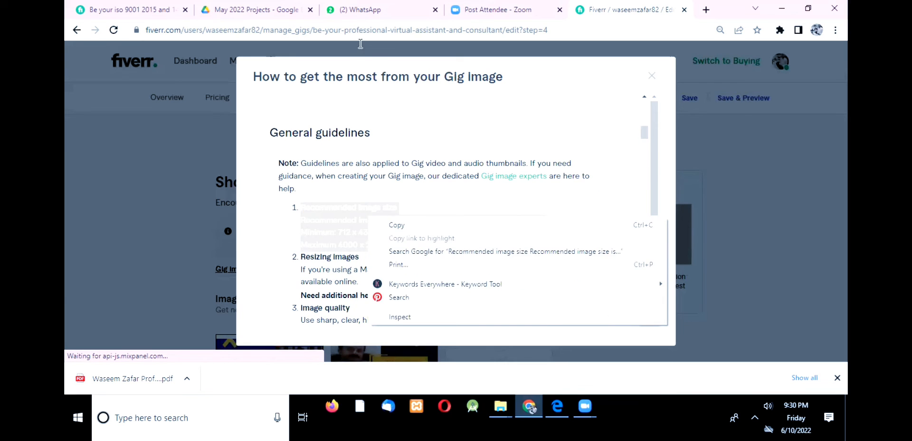
{"action": "left_click", "coordinate": [520, 13]}
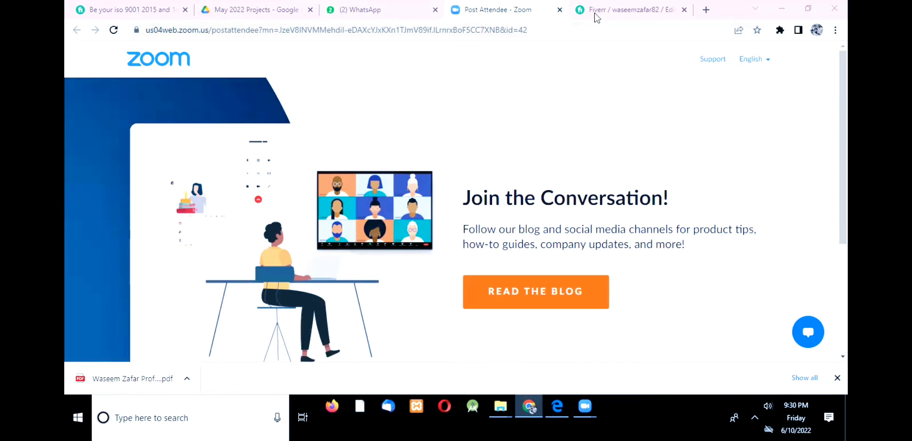
{"action": "key", "text": "ctrl+Tab"}
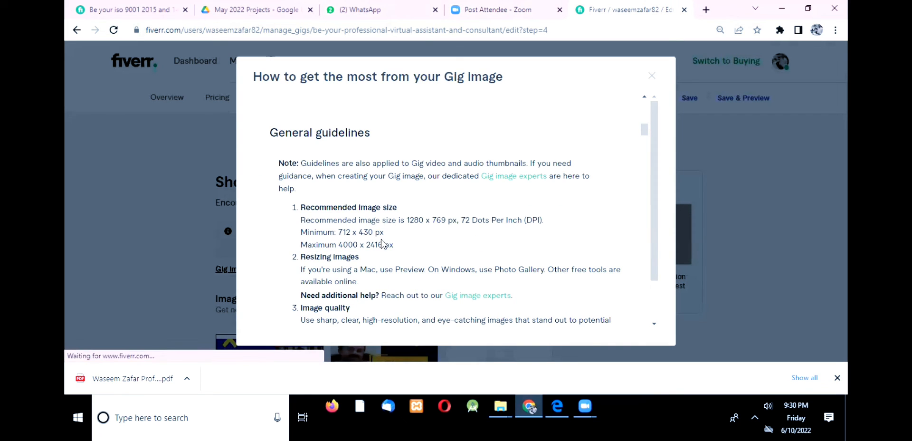
Go back to the start of the guidelines and highlight the title "How to get the most from your Gig image".
{"action": "scroll", "coordinate": [377, 212], "scroll_direction": "up", "scroll_amount": 3}
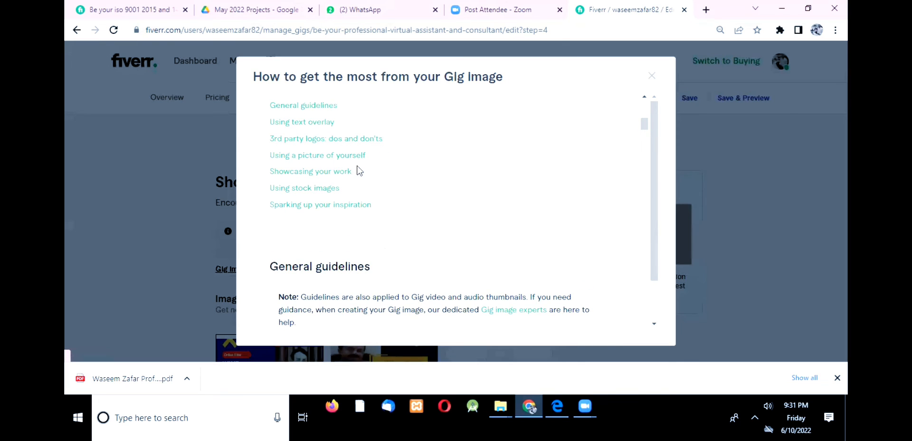
{"action": "scroll", "coordinate": [654, 143], "scroll_direction": "up", "scroll_amount": 5}
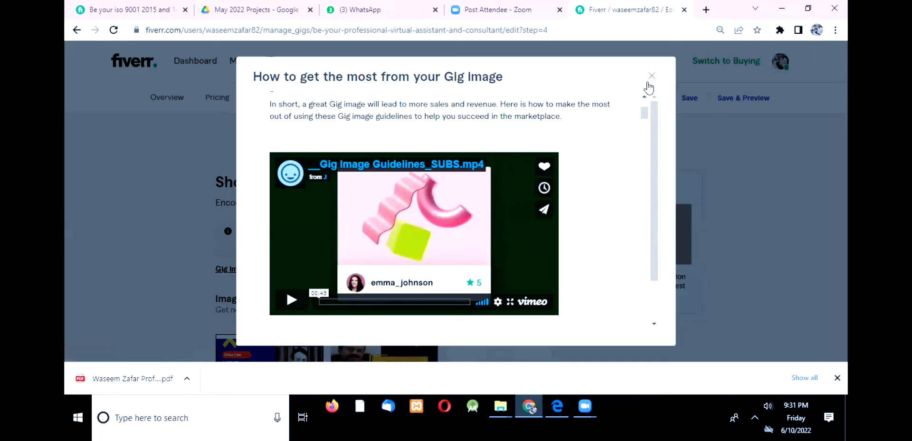
{"action": "scroll", "coordinate": [603, 197], "scroll_direction": "up", "scroll_amount": 3}
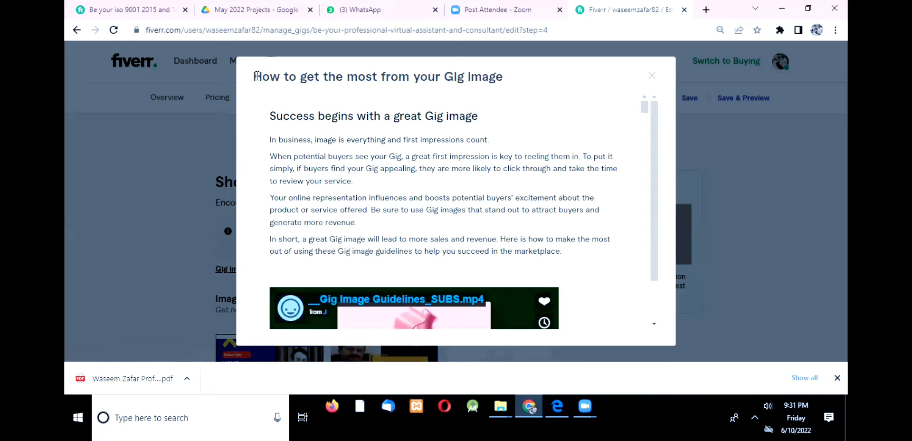
{"action": "triple_click", "coordinate": [266, 88]}
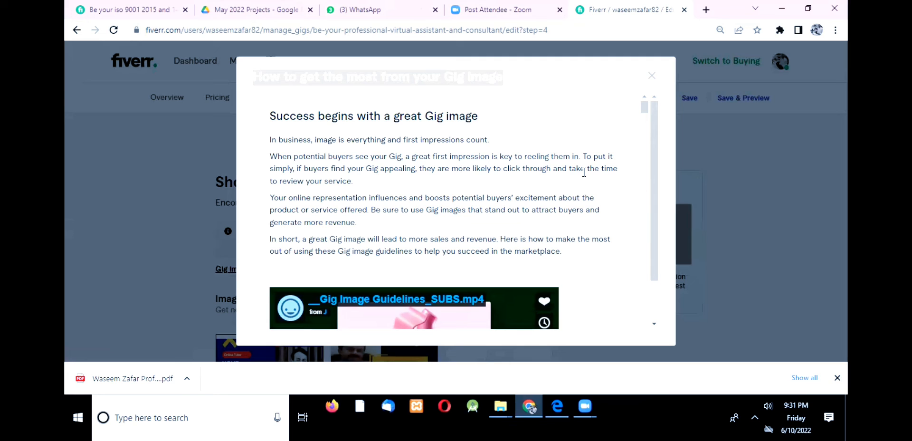
Skim the Gig image guidelines through the numbered general rules on image quality, quantity and clickbait, and close them.
{"action": "scroll", "coordinate": [612, 259], "scroll_direction": "down", "scroll_amount": 5}
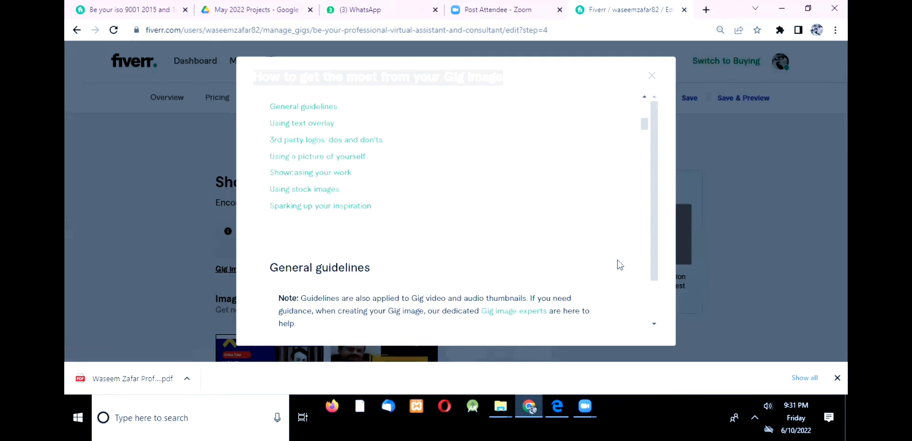
{"action": "scroll", "coordinate": [403, 238], "scroll_direction": "down", "scroll_amount": 5}
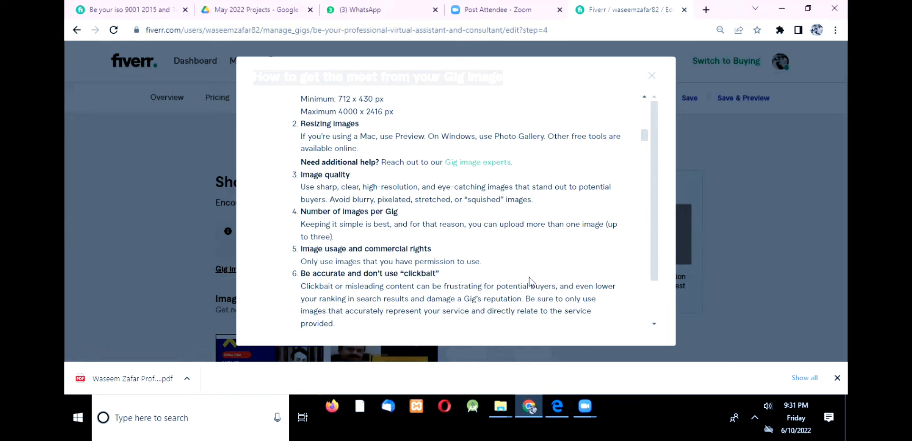
{"action": "scroll", "coordinate": [529, 280], "scroll_direction": "down", "scroll_amount": 5}
{"action": "scroll", "coordinate": [534, 284], "scroll_direction": "up", "scroll_amount": 15}
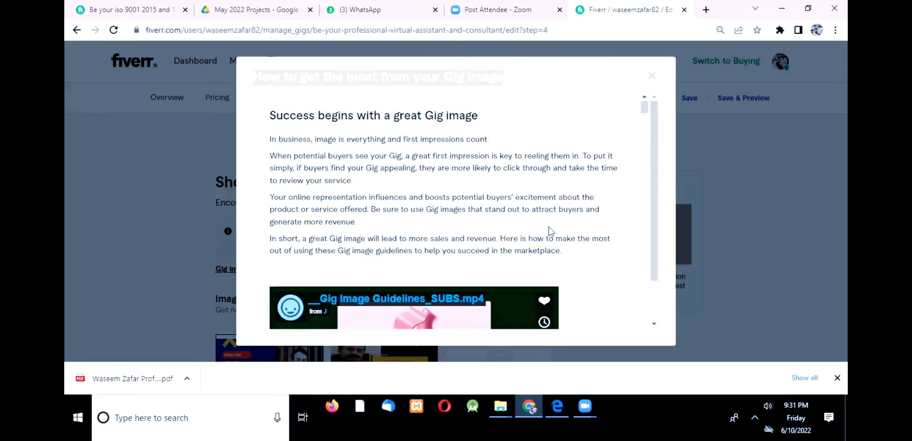
{"action": "scroll", "coordinate": [554, 226], "scroll_direction": "down", "scroll_amount": 4}
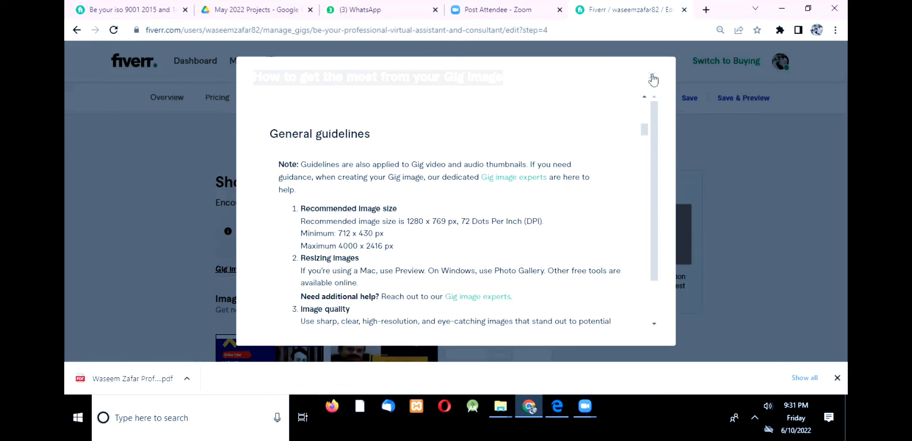
{"action": "left_click", "coordinate": [720, 80]}
Review the gig gallery's Images, Video and Documents upload areas with their file limits.
{"action": "scroll", "coordinate": [424, 261], "scroll_direction": "down", "scroll_amount": 3}
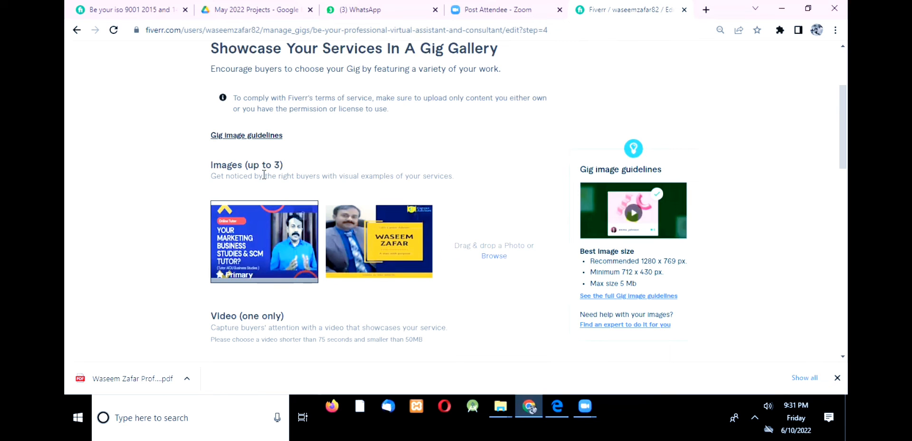
{"action": "scroll", "coordinate": [379, 246], "scroll_direction": "down", "scroll_amount": 1}
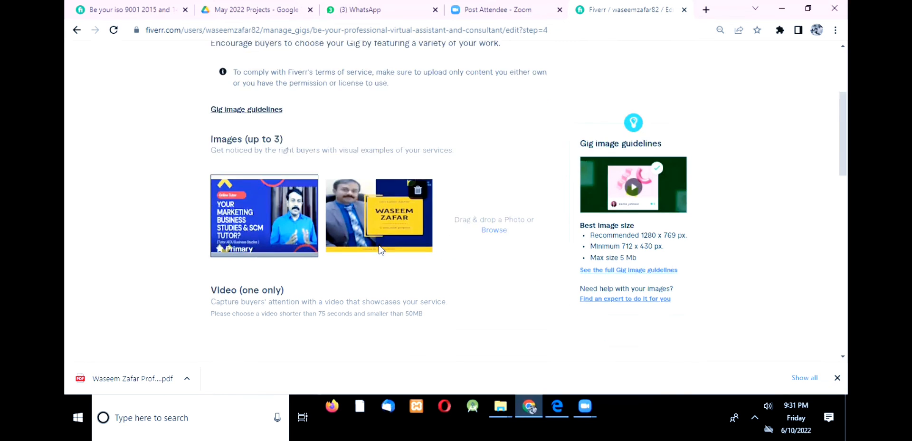
{"action": "scroll", "coordinate": [379, 246], "scroll_direction": "down", "scroll_amount": 2}
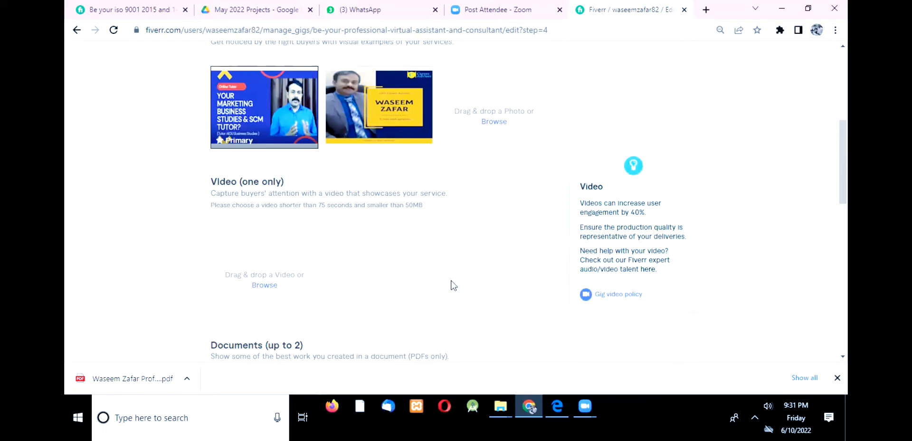
{"action": "scroll", "coordinate": [452, 285], "scroll_direction": "down", "scroll_amount": 3}
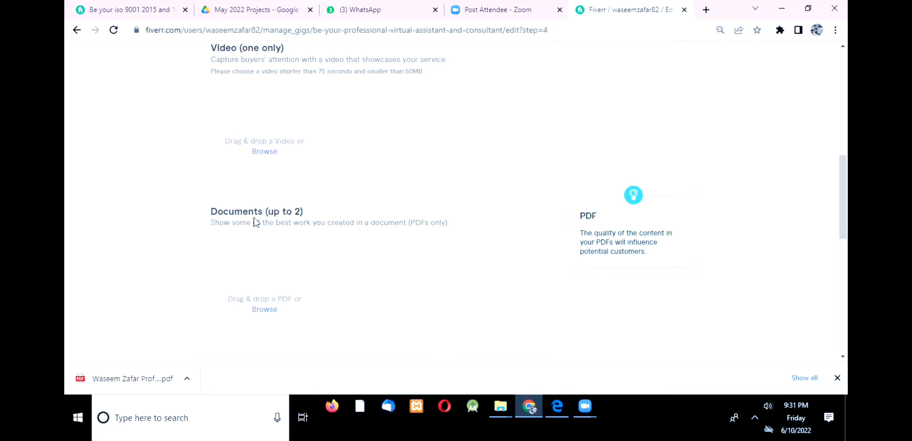
{"action": "scroll", "coordinate": [430, 256], "scroll_direction": "up", "scroll_amount": 3}
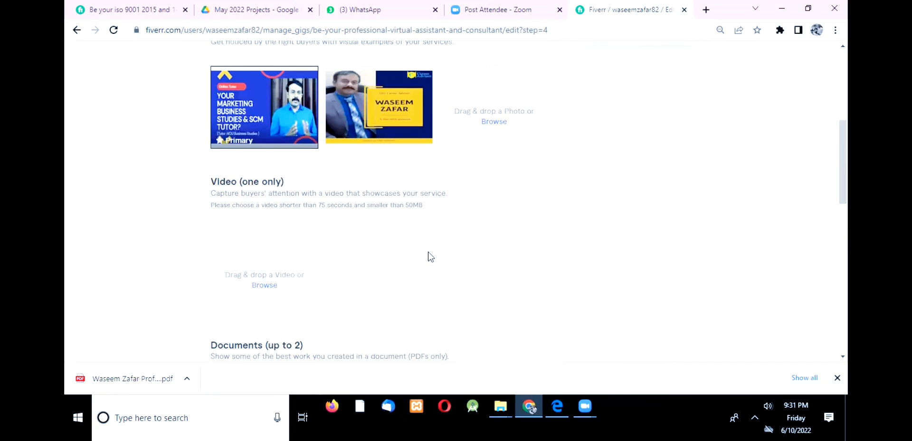
{"action": "scroll", "coordinate": [429, 257], "scroll_direction": "up", "scroll_amount": 4}
{"action": "scroll", "coordinate": [649, 279], "scroll_direction": "down", "scroll_amount": 1}
{"action": "scroll", "coordinate": [617, 190], "scroll_direction": "up", "scroll_amount": 3}
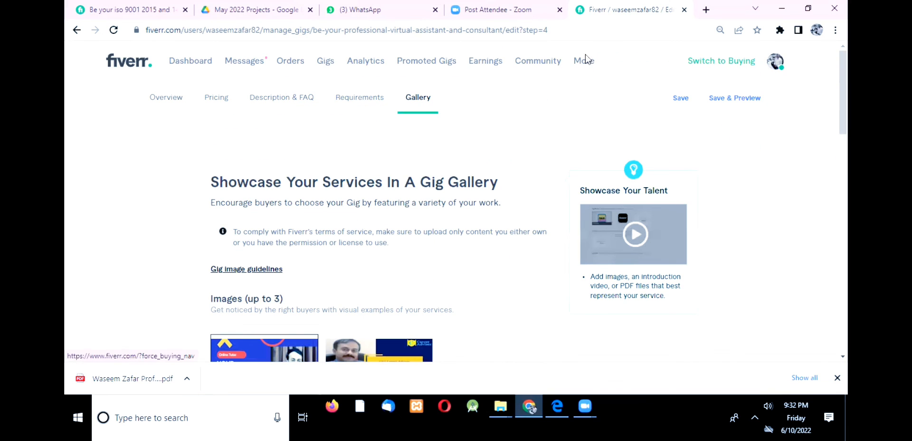
Look over the whole Gallery page down to its Cancel and Save options and return to its beginning.
{"action": "scroll", "coordinate": [449, 159], "scroll_direction": "down", "scroll_amount": 10}
{"action": "scroll", "coordinate": [454, 171], "scroll_direction": "down", "scroll_amount": 6}
{"action": "scroll", "coordinate": [291, 244], "scroll_direction": "up", "scroll_amount": 8}
{"action": "scroll", "coordinate": [381, 219], "scroll_direction": "down", "scroll_amount": 3}
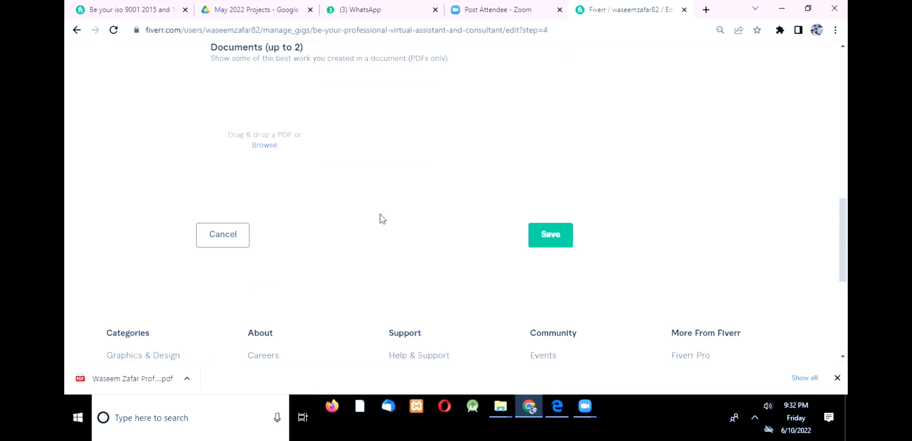
{"action": "scroll", "coordinate": [323, 201], "scroll_direction": "up", "scroll_amount": 2}
{"action": "scroll", "coordinate": [558, 122], "scroll_direction": "down", "scroll_amount": 5}
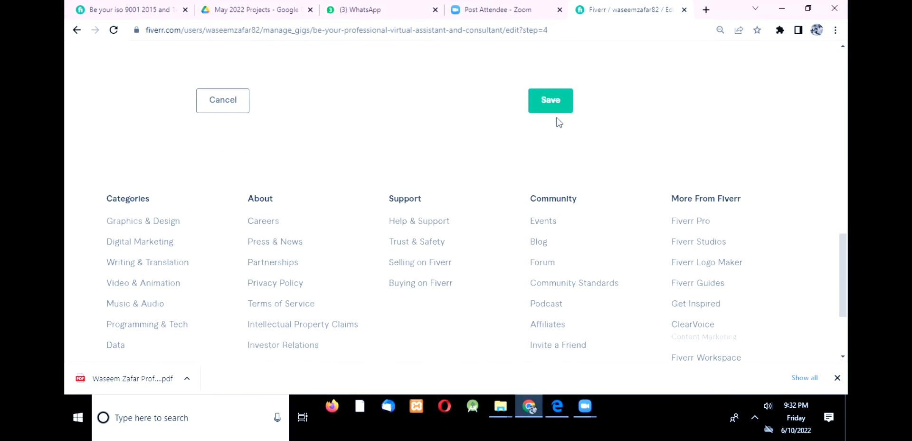
{"action": "scroll", "coordinate": [609, 246], "scroll_direction": "up", "scroll_amount": 15}
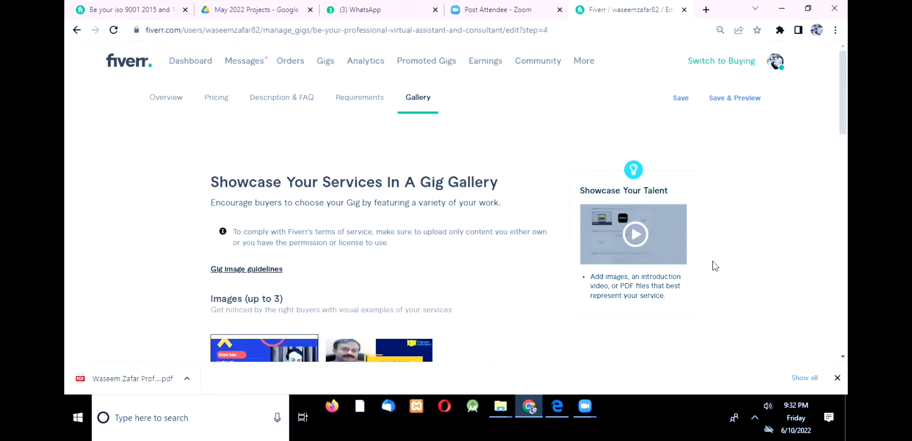
Show the extra seller options under More and open the Fiverr Blog from the Community options.
{"action": "scroll", "coordinate": [713, 267], "scroll_direction": "down", "scroll_amount": 1}
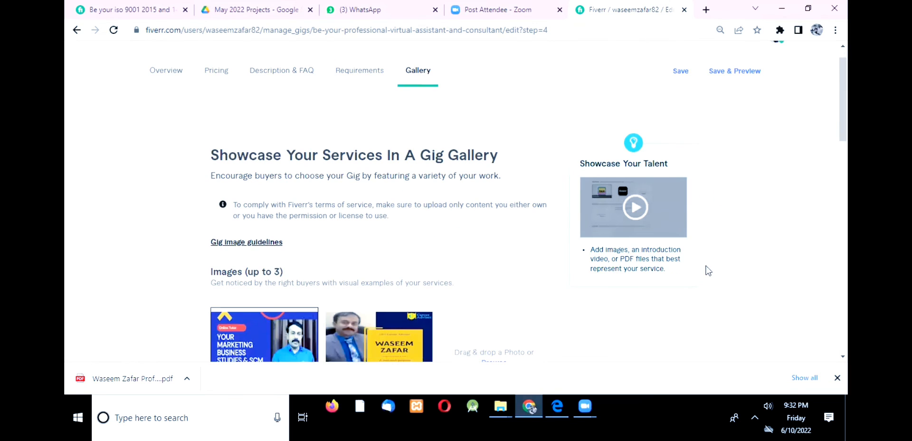
{"action": "scroll", "coordinate": [616, 118], "scroll_direction": "down", "scroll_amount": 2}
{"action": "scroll", "coordinate": [584, 67], "scroll_direction": "up", "scroll_amount": 3}
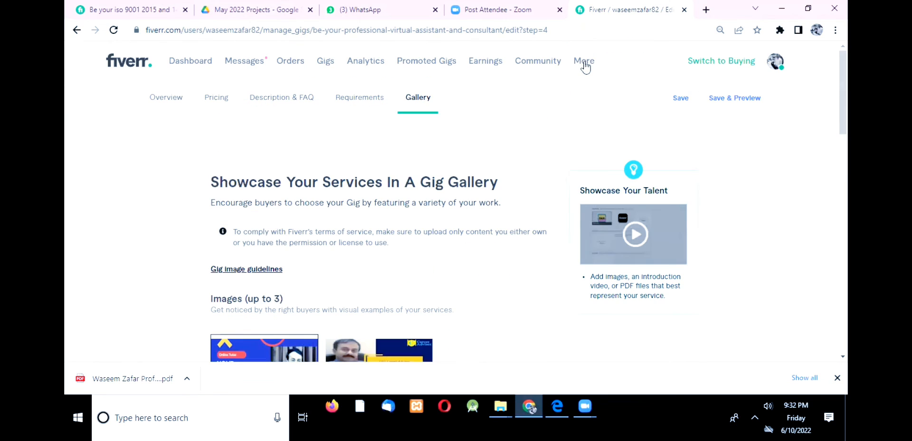
{"action": "left_click", "coordinate": [587, 63]}
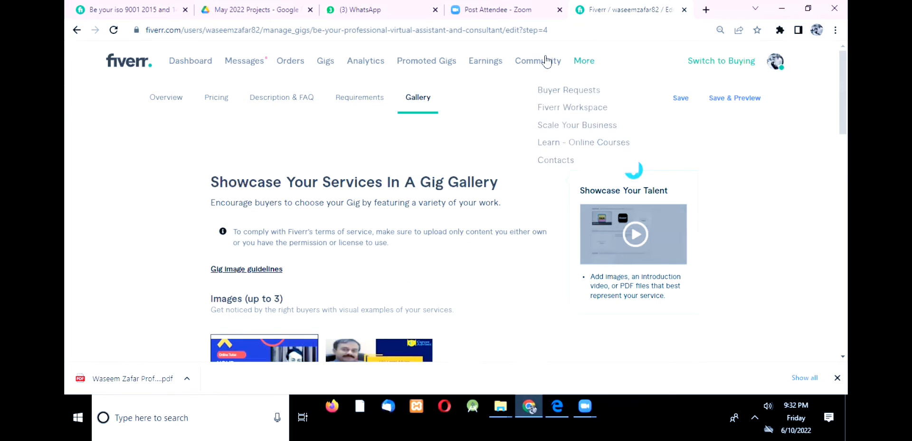
{"action": "mouse_move", "coordinate": [546, 61]}
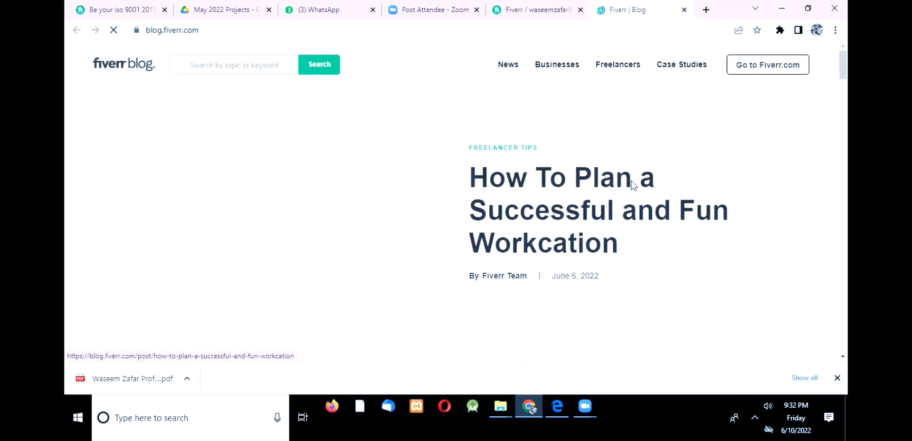
Browse the Fiverr Blog's featured articles and its News section.
{"action": "scroll", "coordinate": [633, 185], "scroll_direction": "down", "scroll_amount": 3}
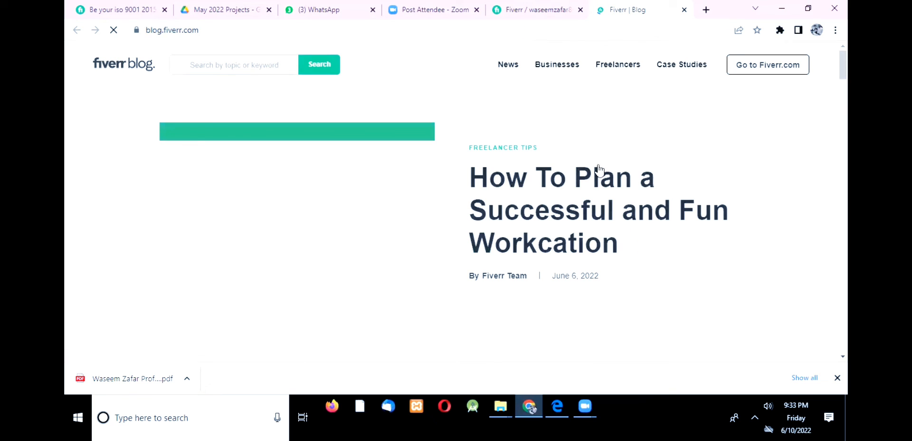
{"action": "scroll", "coordinate": [603, 59], "scroll_direction": "down", "scroll_amount": 5}
{"action": "scroll", "coordinate": [623, 220], "scroll_direction": "up", "scroll_amount": 5}
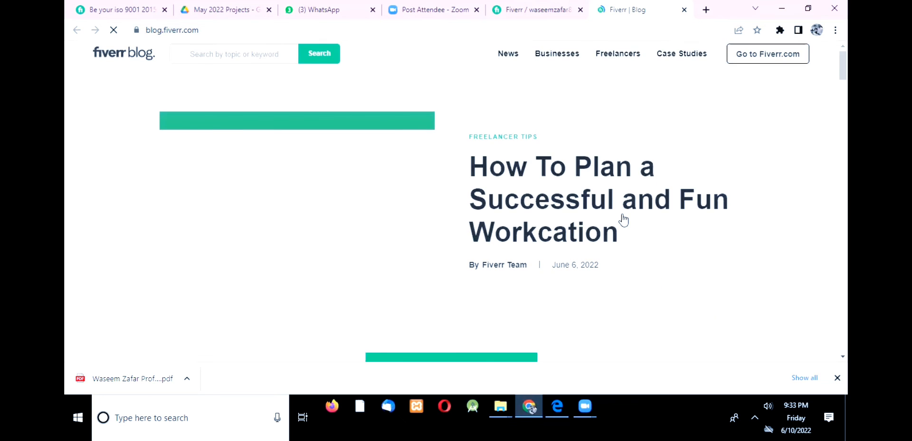
{"action": "scroll", "coordinate": [623, 220], "scroll_direction": "down", "scroll_amount": 5}
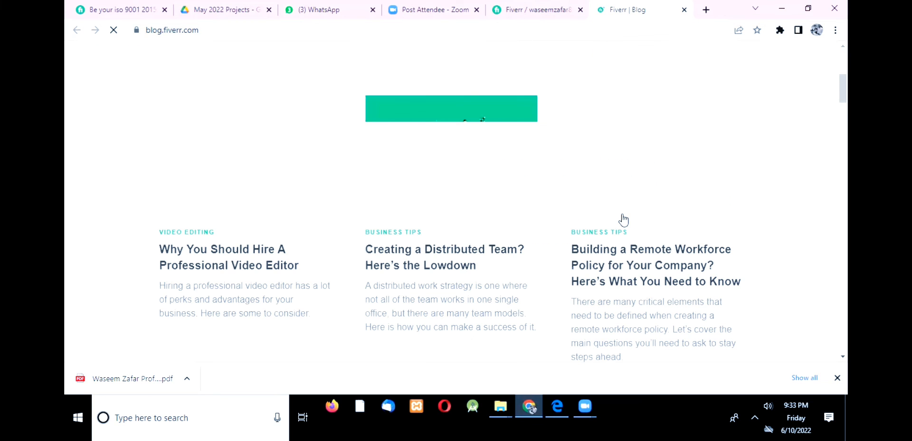
{"action": "scroll", "coordinate": [624, 219], "scroll_direction": "down", "scroll_amount": 3}
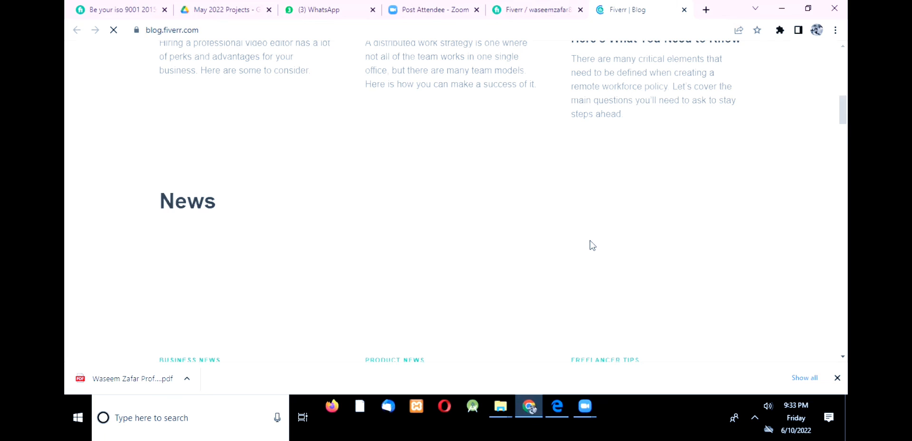
{"action": "scroll", "coordinate": [591, 244], "scroll_direction": "down", "scroll_amount": 3}
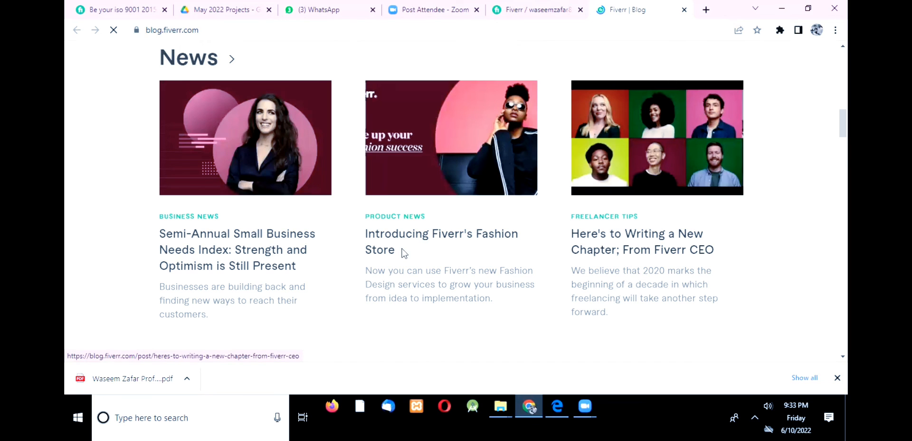
Look through the blog's Businesses, Freelancers and Case Studies sections, and go back up toward the earlier articles.
{"action": "scroll", "coordinate": [403, 252], "scroll_direction": "down", "scroll_amount": 10}
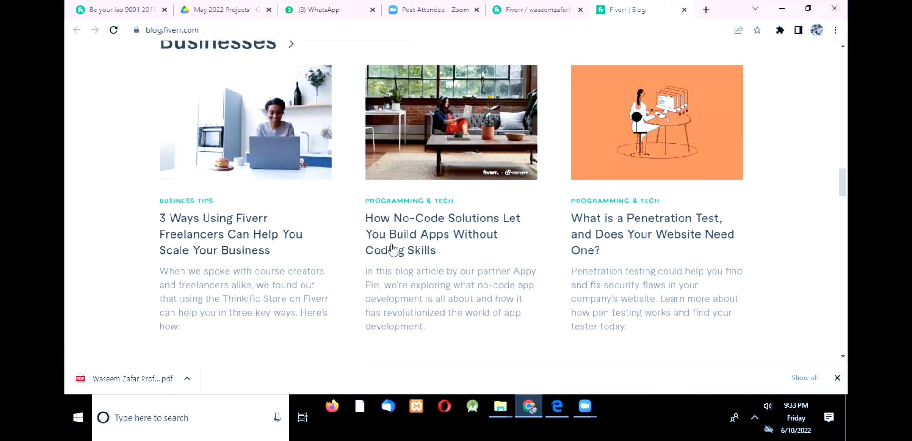
{"action": "scroll", "coordinate": [367, 244], "scroll_direction": "down", "scroll_amount": 5}
{"action": "scroll", "coordinate": [366, 241], "scroll_direction": "up", "scroll_amount": 5}
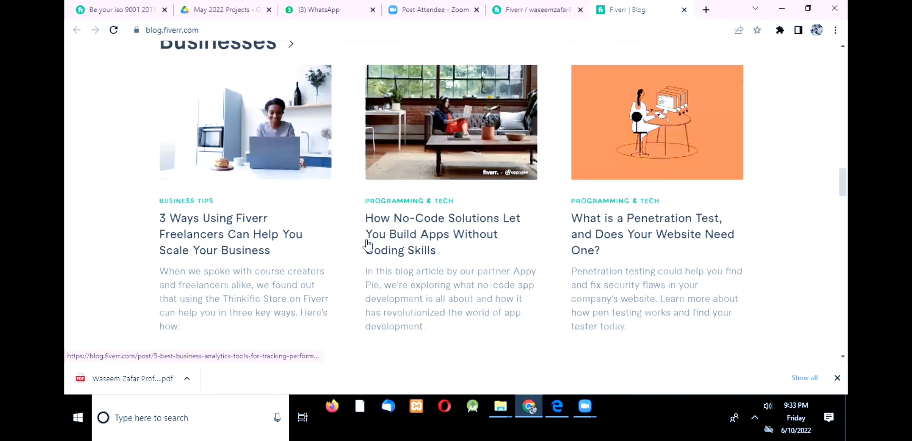
{"action": "scroll", "coordinate": [367, 245], "scroll_direction": "down", "scroll_amount": 8}
{"action": "scroll", "coordinate": [367, 243], "scroll_direction": "down", "scroll_amount": 4}
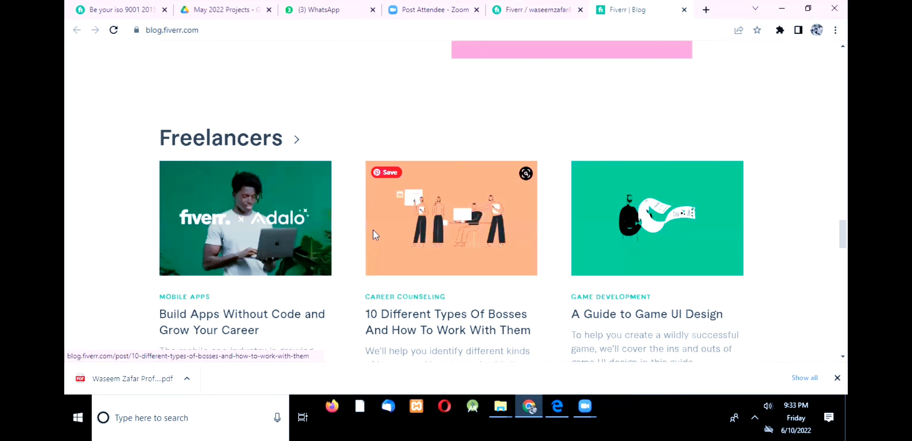
{"action": "scroll", "coordinate": [372, 229], "scroll_direction": "down", "scroll_amount": 8}
{"action": "scroll", "coordinate": [398, 233], "scroll_direction": "down", "scroll_amount": 3}
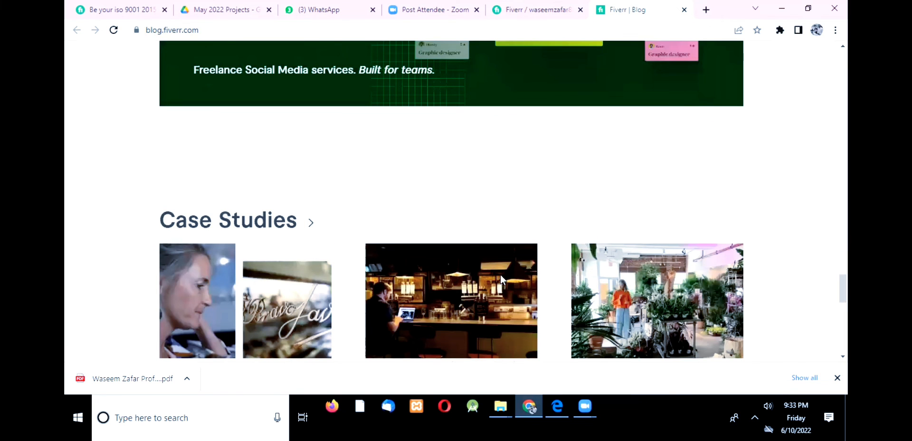
{"action": "scroll", "coordinate": [544, 232], "scroll_direction": "down", "scroll_amount": 6}
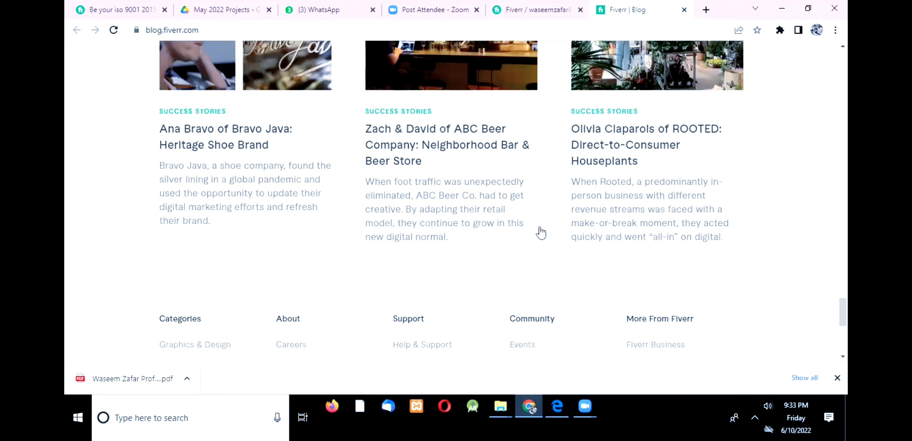
{"action": "scroll", "coordinate": [544, 231], "scroll_direction": "up", "scroll_amount": 15}
{"action": "scroll", "coordinate": [540, 232], "scroll_direction": "up", "scroll_amount": 10}
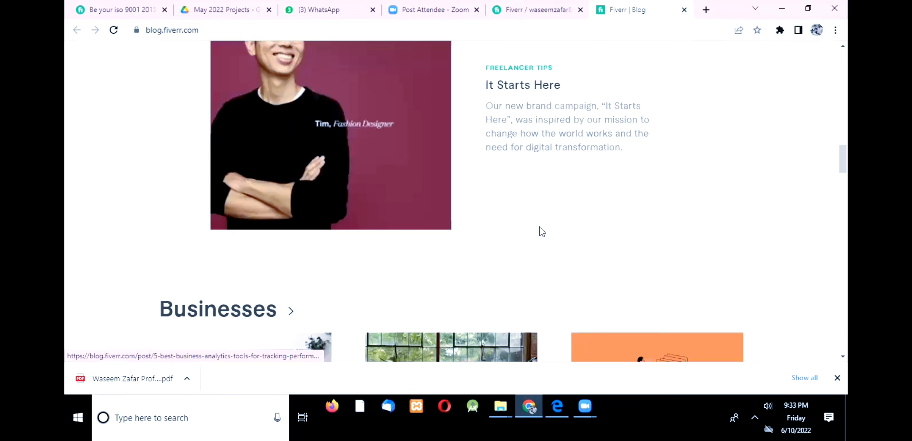
Open the Freelancers category of the Fiverr Blog.
{"action": "scroll", "coordinate": [541, 231], "scroll_direction": "up", "scroll_amount": 10}
{"action": "scroll", "coordinate": [540, 231], "scroll_direction": "up", "scroll_amount": 8}
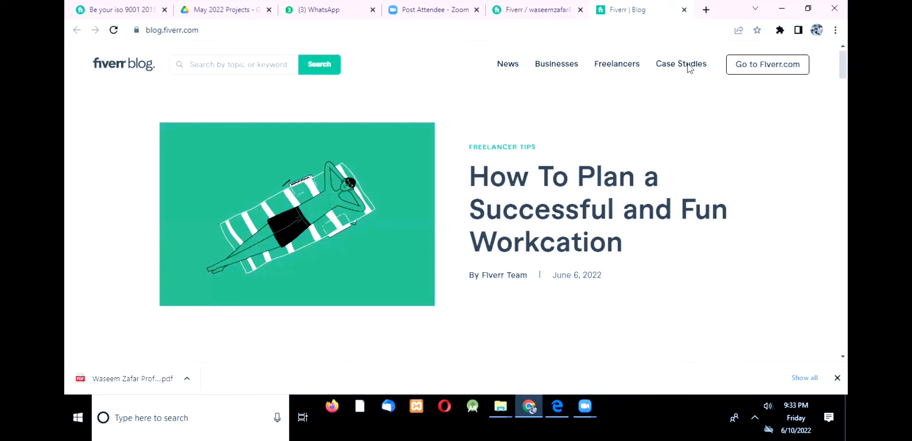
{"action": "left_click", "coordinate": [614, 67]}
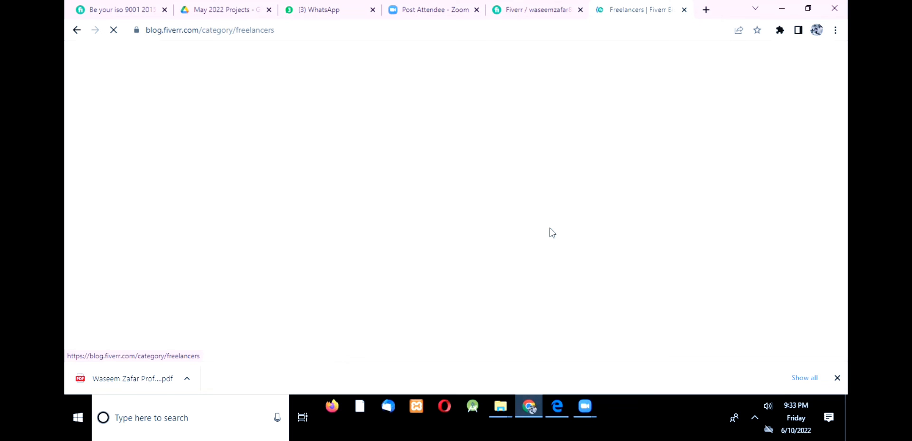
Browse the Freelancers articles and open "How To Plan a Successful and Fun Workcation".
{"action": "scroll", "coordinate": [551, 233], "scroll_direction": "down", "scroll_amount": 5}
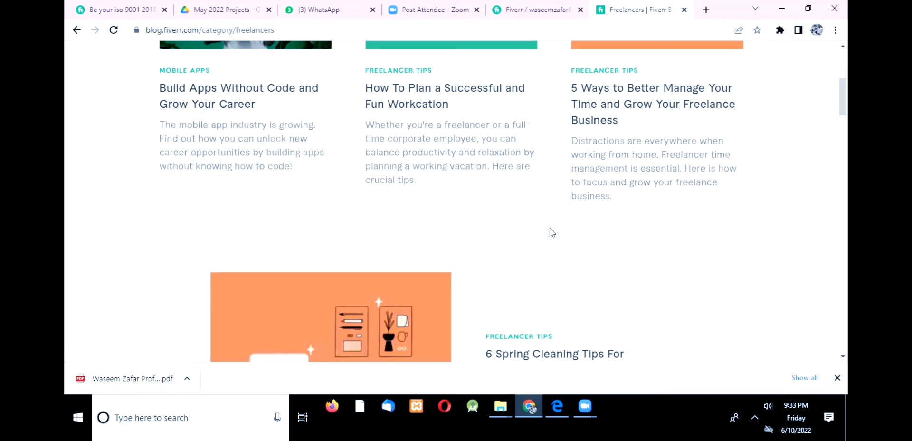
{"action": "scroll", "coordinate": [551, 233], "scroll_direction": "up", "scroll_amount": 2}
{"action": "scroll", "coordinate": [352, 190], "scroll_direction": "down", "scroll_amount": 2}
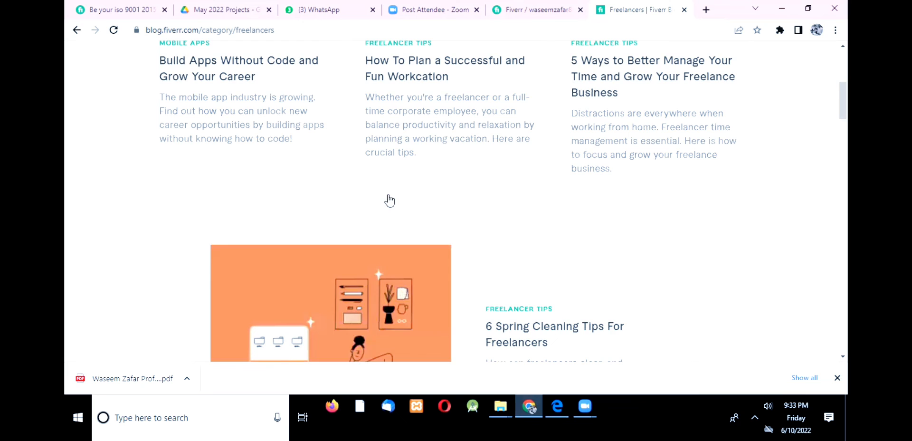
{"action": "scroll", "coordinate": [389, 199], "scroll_direction": "up", "scroll_amount": 2}
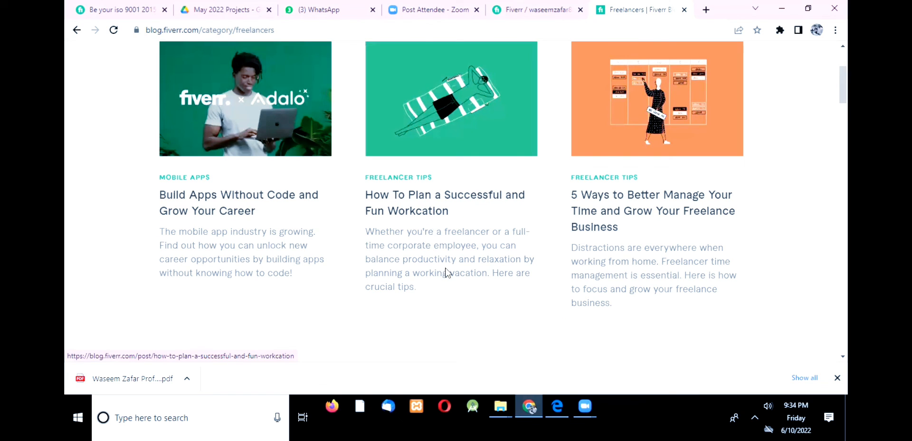
{"action": "left_click", "coordinate": [401, 201]}
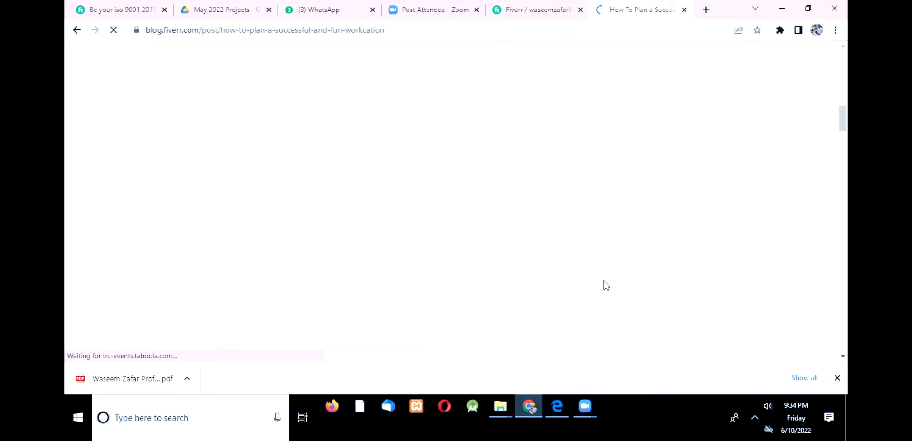
Read the article's sections on what a workcation is and the reasons for taking one, and return to its beginning.
{"action": "scroll", "coordinate": [605, 284], "scroll_direction": "down", "scroll_amount": 5}
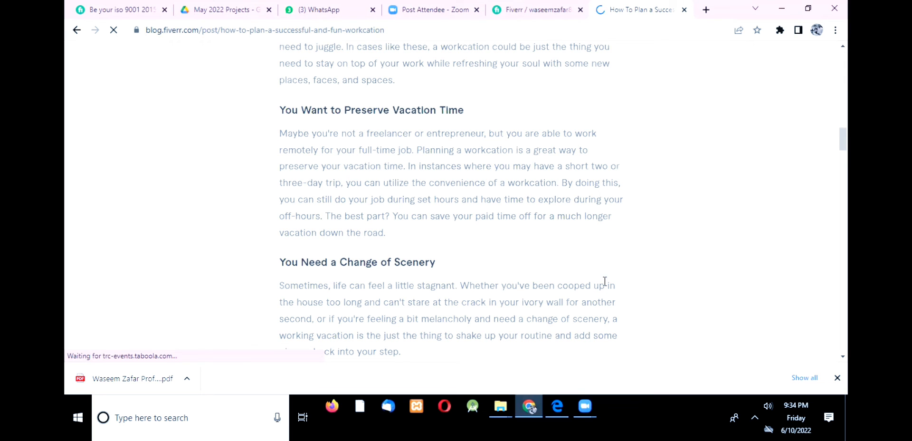
{"action": "scroll", "coordinate": [570, 250], "scroll_direction": "up", "scroll_amount": 5}
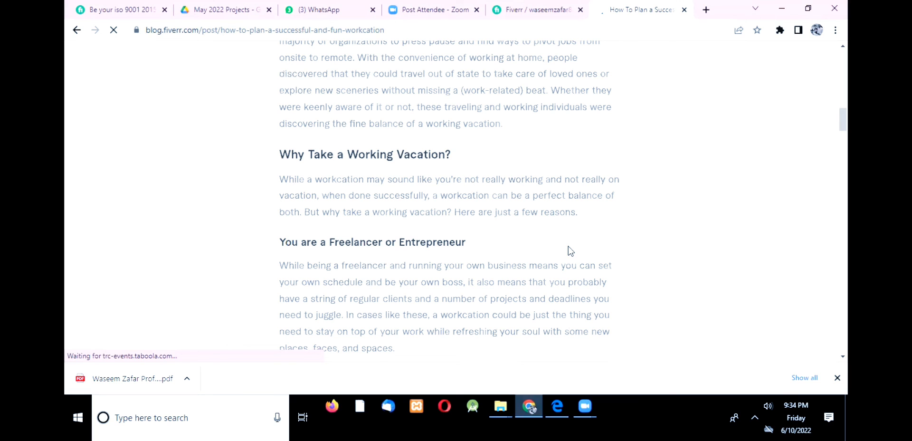
{"action": "scroll", "coordinate": [569, 247], "scroll_direction": "up", "scroll_amount": 3}
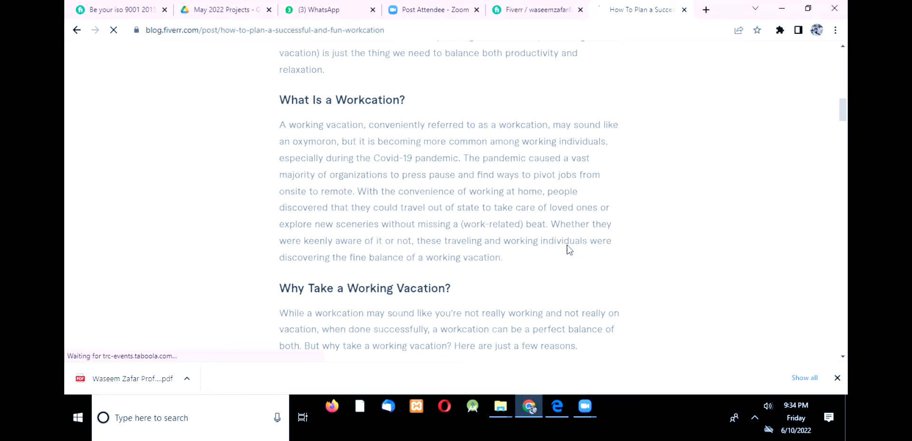
{"action": "scroll", "coordinate": [567, 244], "scroll_direction": "up", "scroll_amount": 3}
{"action": "scroll", "coordinate": [565, 244], "scroll_direction": "up", "scroll_amount": 3}
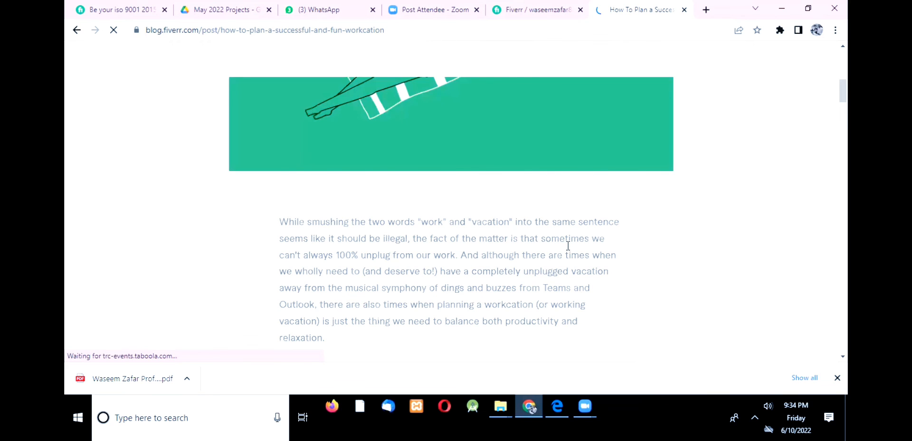
{"action": "scroll", "coordinate": [567, 252], "scroll_direction": "down", "scroll_amount": 6}
{"action": "scroll", "coordinate": [570, 259], "scroll_direction": "down", "scroll_amount": 3}
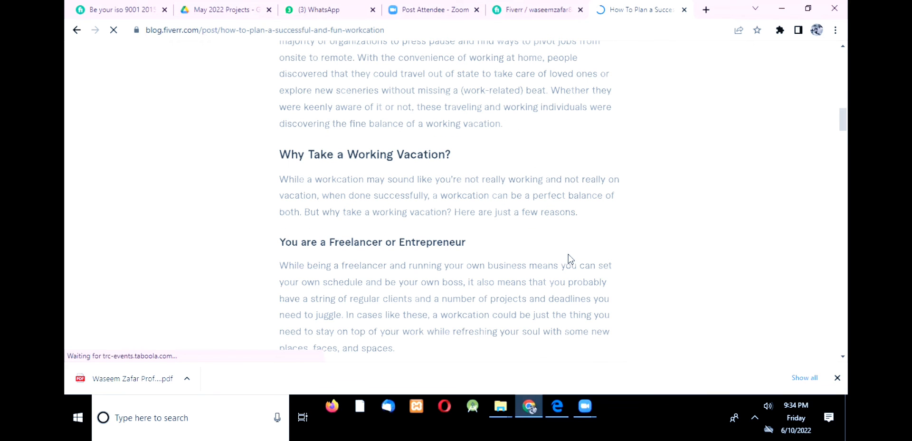
{"action": "scroll", "coordinate": [571, 258], "scroll_direction": "down", "scroll_amount": 3}
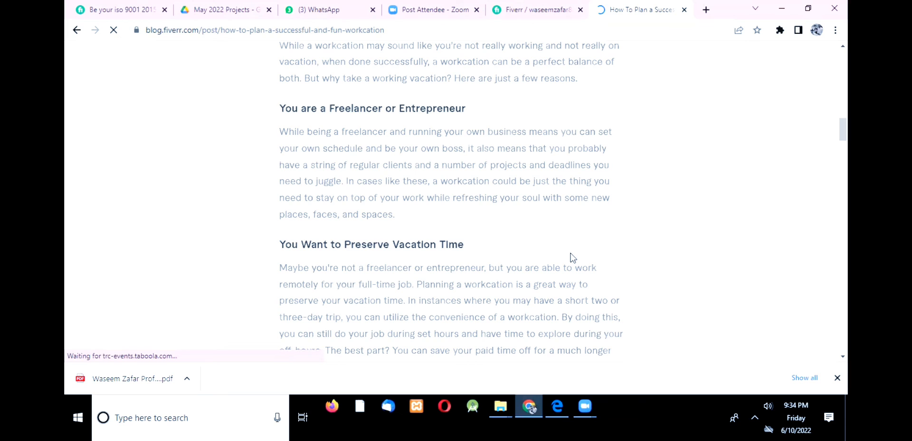
{"action": "scroll", "coordinate": [572, 254], "scroll_direction": "up", "scroll_amount": 10}
{"action": "scroll", "coordinate": [574, 254], "scroll_direction": "up", "scroll_amount": 8}
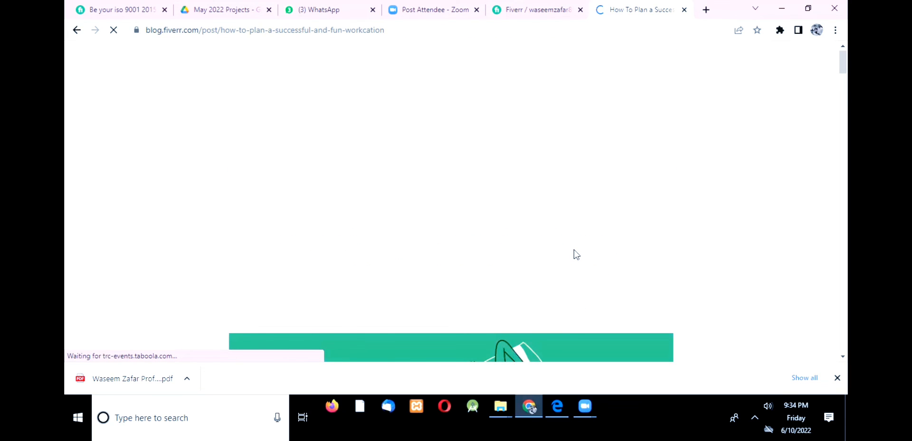
Examine how the article is laid out, from its title, author line and illustration to the introduction and "What Is a Workcation?" section.
{"action": "scroll", "coordinate": [573, 252], "scroll_direction": "down", "scroll_amount": 3}
{"action": "scroll", "coordinate": [574, 249], "scroll_direction": "down", "scroll_amount": 3}
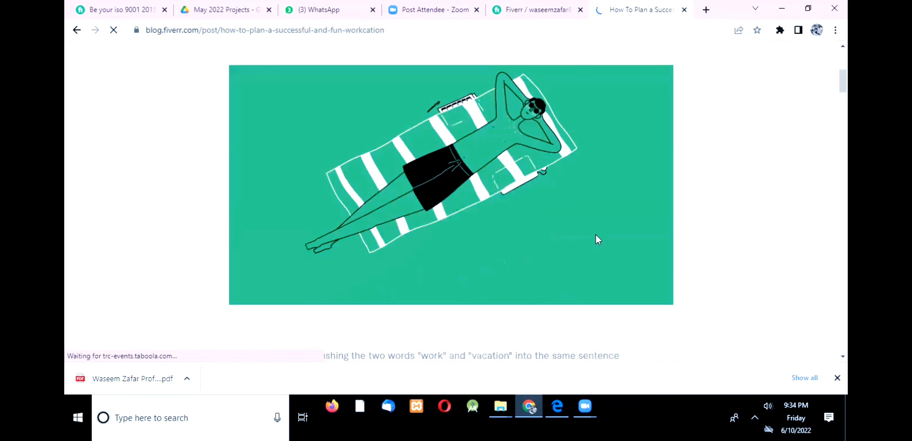
{"action": "scroll", "coordinate": [596, 239], "scroll_direction": "up", "scroll_amount": 3}
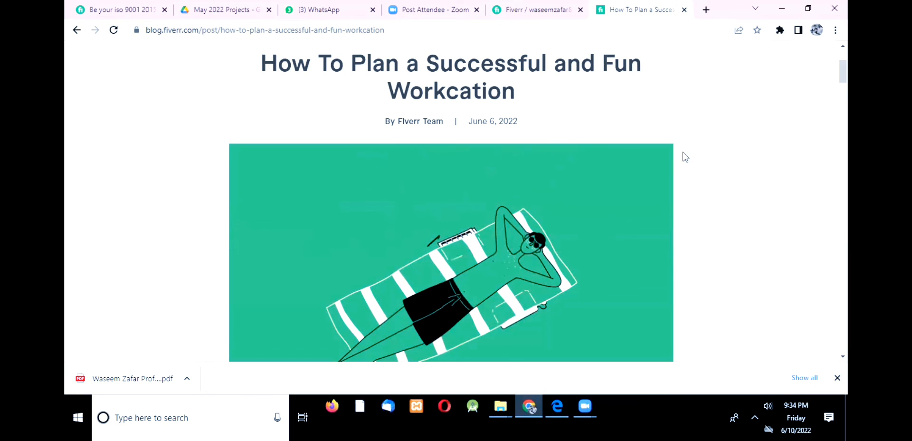
{"action": "scroll", "coordinate": [674, 181], "scroll_direction": "down", "scroll_amount": 3}
{"action": "scroll", "coordinate": [644, 246], "scroll_direction": "down", "scroll_amount": 7}
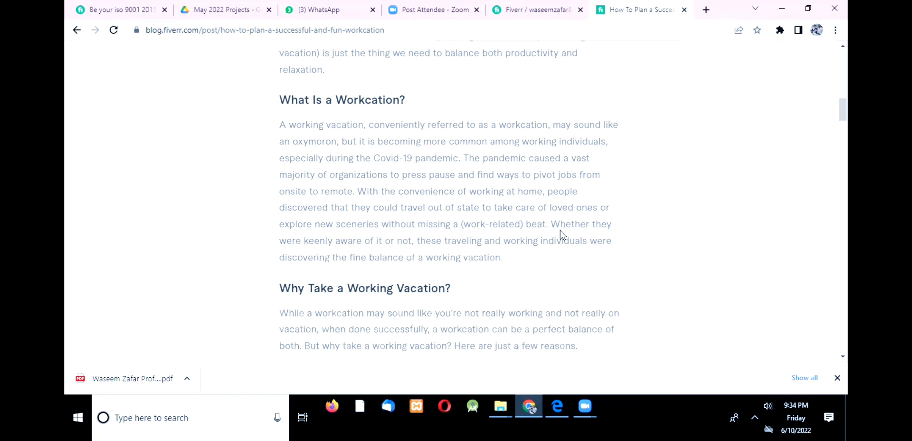
{"action": "scroll", "coordinate": [560, 233], "scroll_direction": "up", "scroll_amount": 3}
{"action": "scroll", "coordinate": [560, 233], "scroll_direction": "up", "scroll_amount": 8}
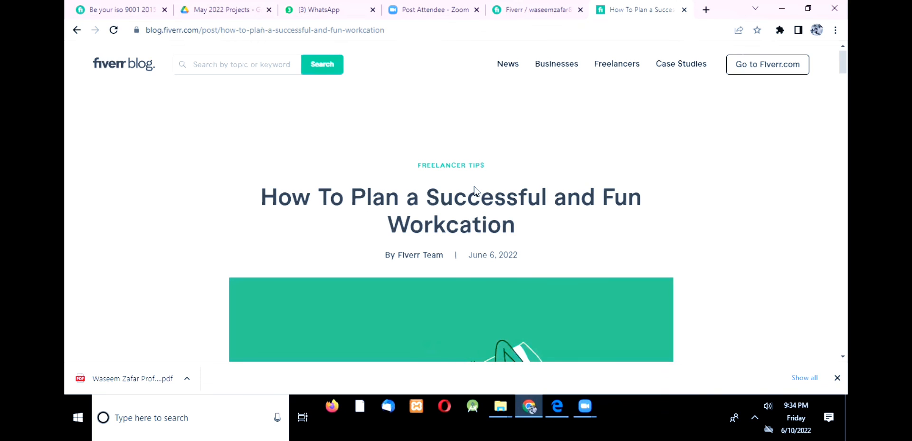
{"action": "scroll", "coordinate": [474, 190], "scroll_direction": "down", "scroll_amount": 5}
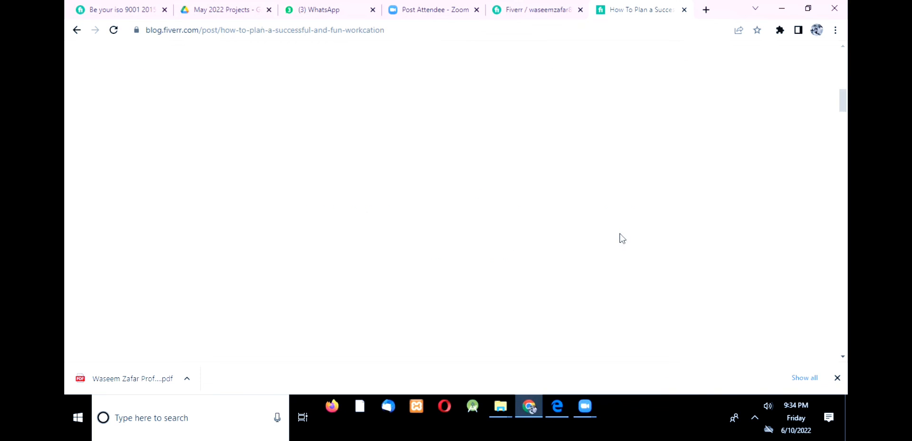
{"action": "scroll", "coordinate": [612, 232], "scroll_direction": "up", "scroll_amount": 3}
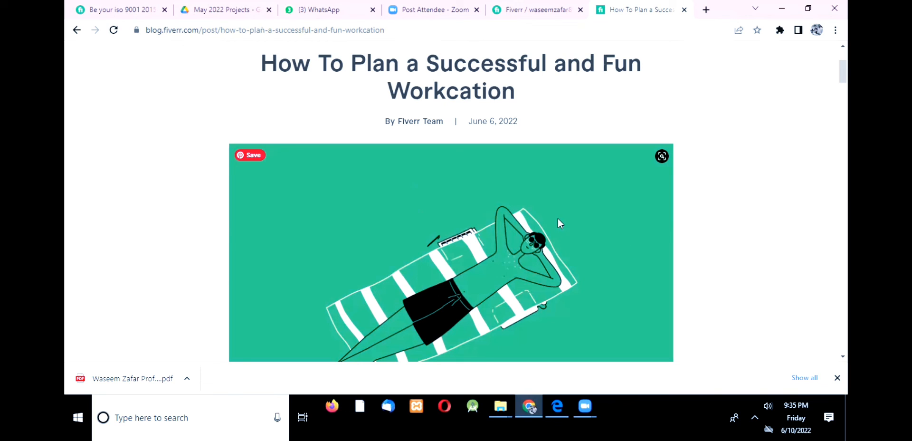
{"action": "scroll", "coordinate": [558, 219], "scroll_direction": "down", "scroll_amount": 3}
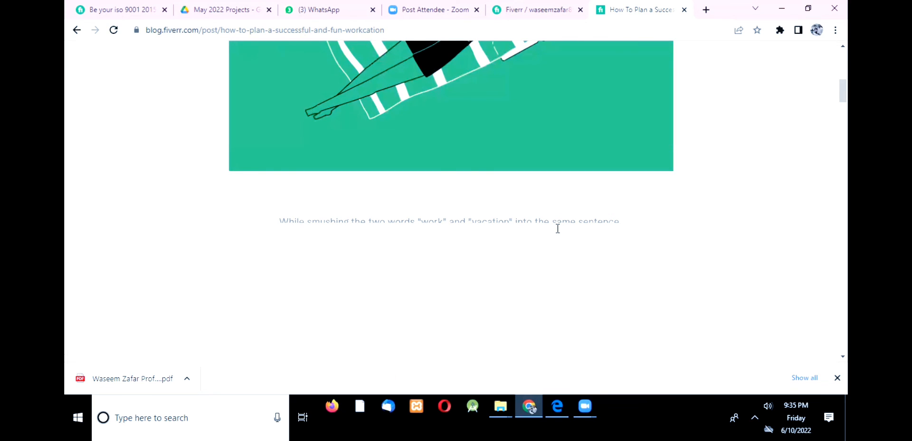
{"action": "scroll", "coordinate": [554, 225], "scroll_direction": "up", "scroll_amount": 3}
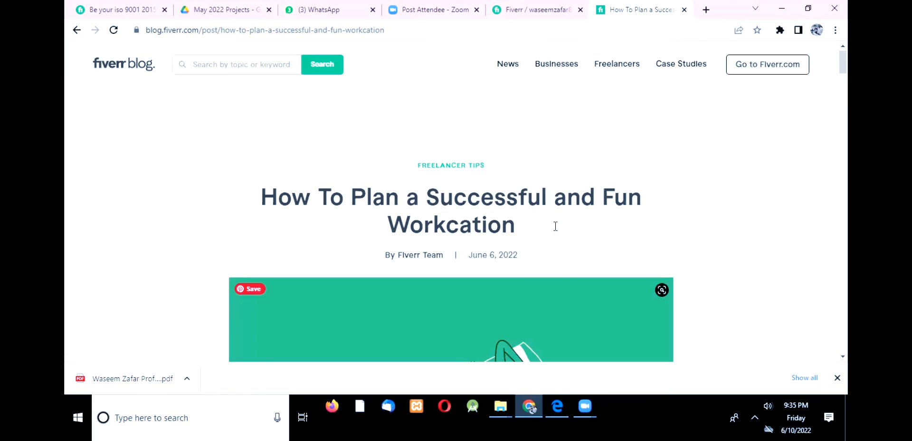